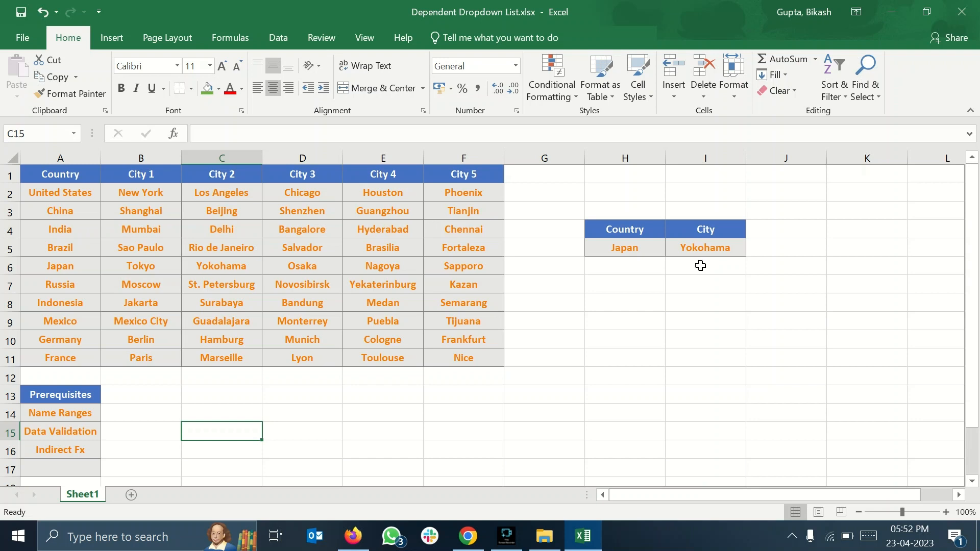
{"action": "left_click", "coordinate": [662, 249]}
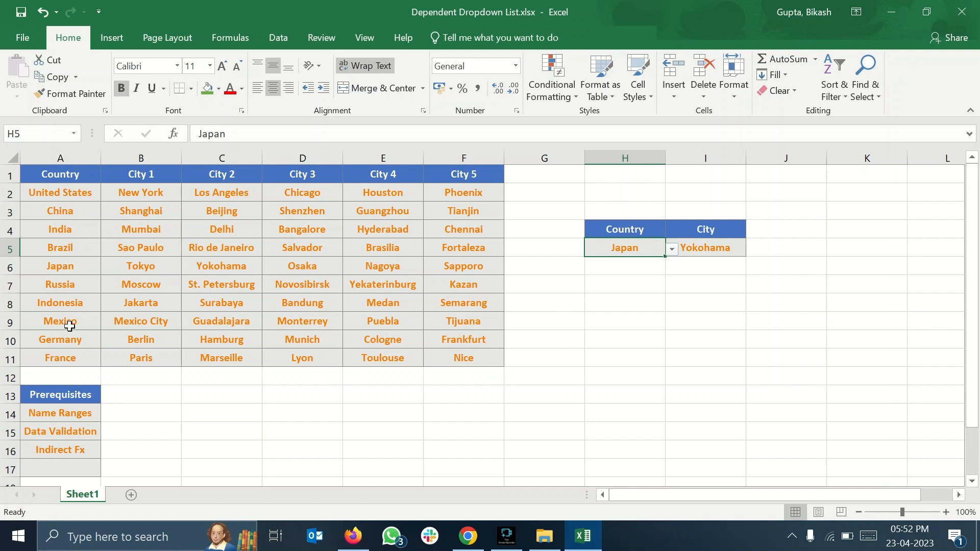
{"action": "left_click_drag", "start_coordinate": [51, 195], "coordinate": [70, 354]}
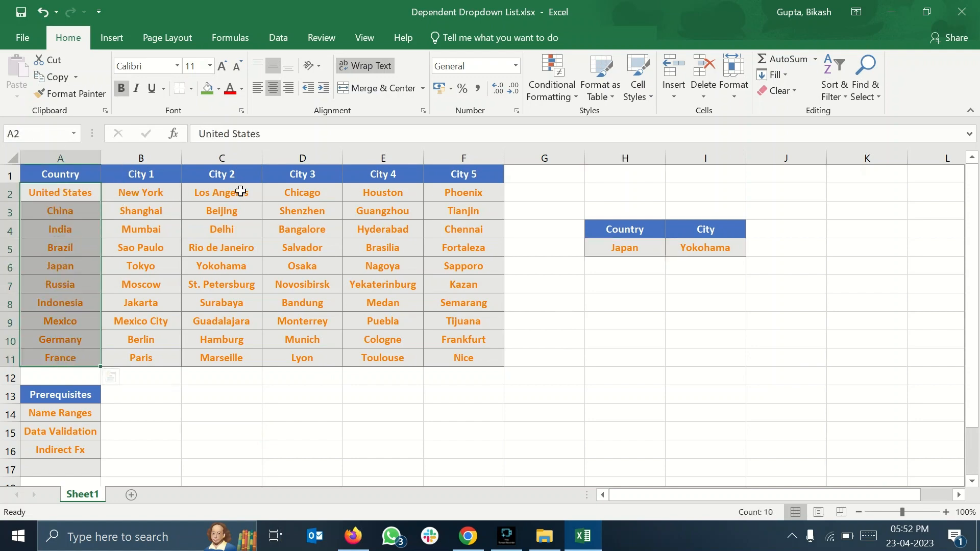
{"action": "left_click", "coordinate": [473, 340]}
{"action": "left_click_drag", "start_coordinate": [625, 229], "coordinate": [731, 252]}
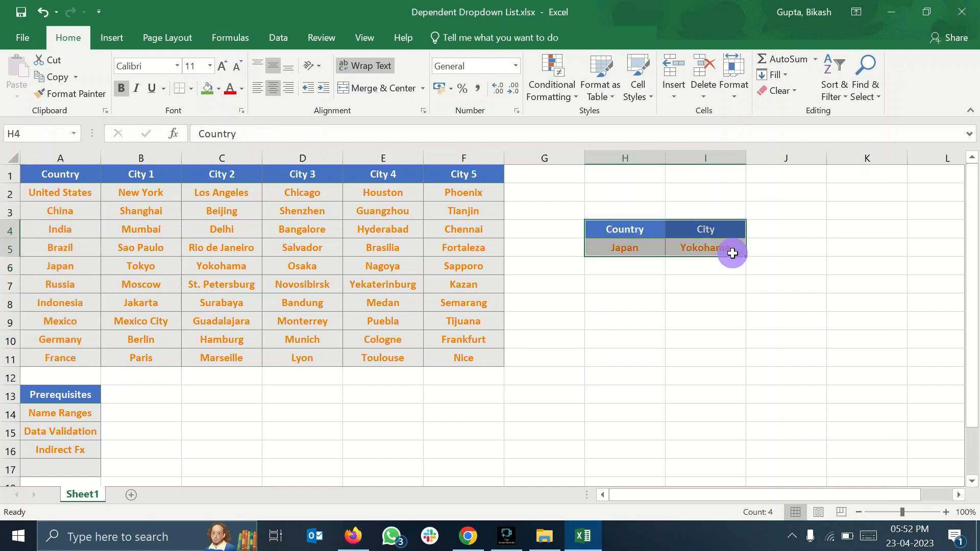
{"action": "left_click", "coordinate": [669, 304]}
Step: Choose India as the country in H5 and Mumbai as the matching city in I5 from their dropdown lists
{"action": "left_click", "coordinate": [638, 250]}
{"action": "left_click", "coordinate": [671, 249]}
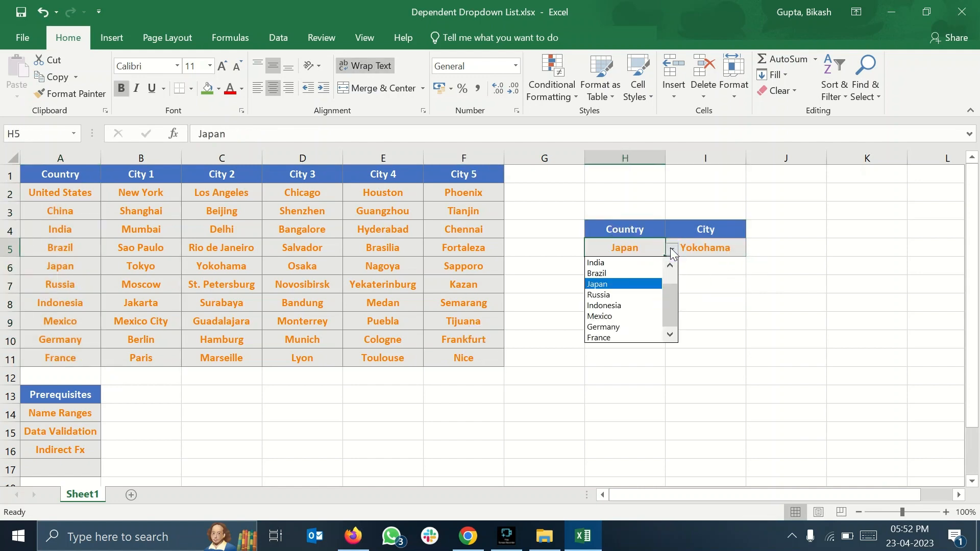
{"action": "left_click", "coordinate": [636, 264]}
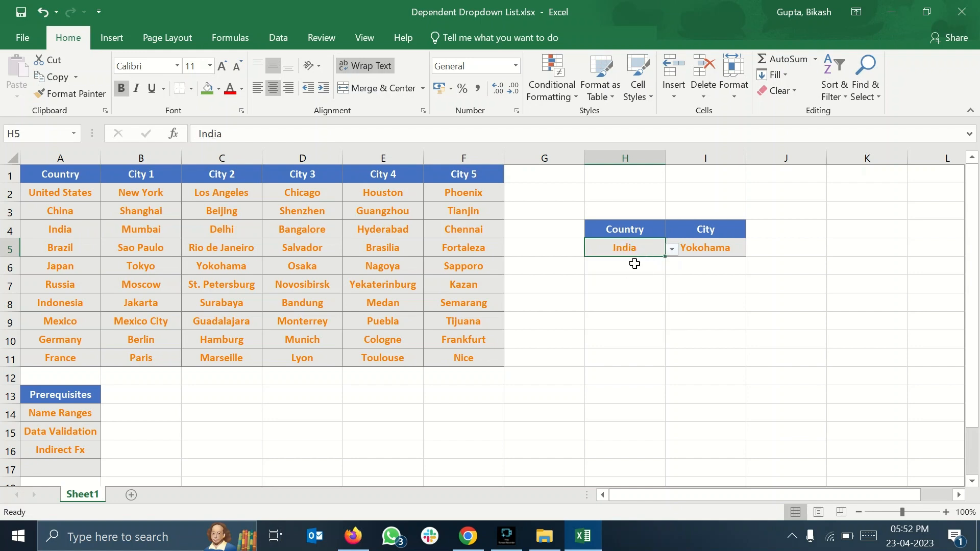
{"action": "left_click", "coordinate": [705, 255]}
{"action": "left_click", "coordinate": [752, 249]}
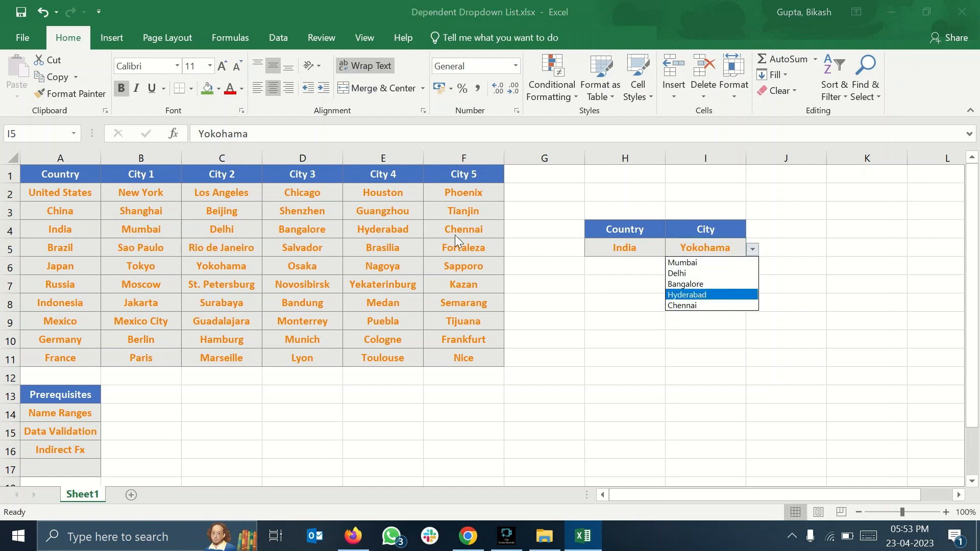
{"action": "left_click", "coordinate": [694, 265]}
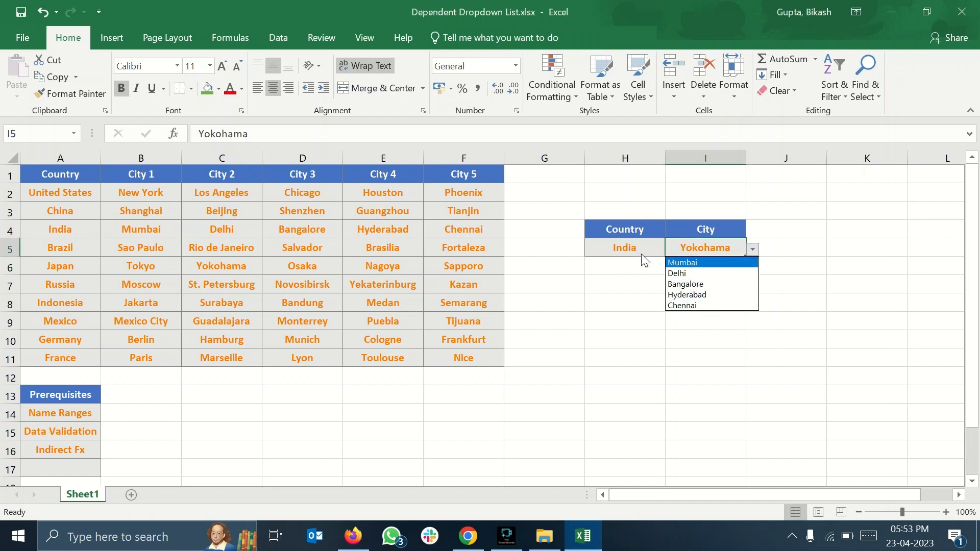
Step: Choose Japan as the country in H5 and Osaka as the matching city in I5 from their dropdown lists
{"action": "left_click", "coordinate": [642, 253]}
{"action": "left_click", "coordinate": [672, 249]}
{"action": "left_click", "coordinate": [635, 284]}
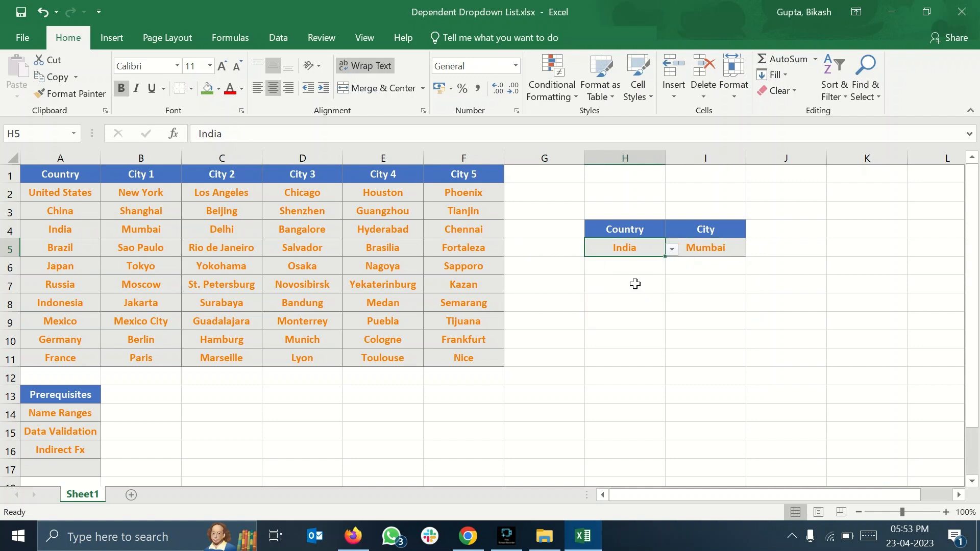
{"action": "left_click", "coordinate": [728, 251]}
{"action": "left_click", "coordinate": [754, 250]}
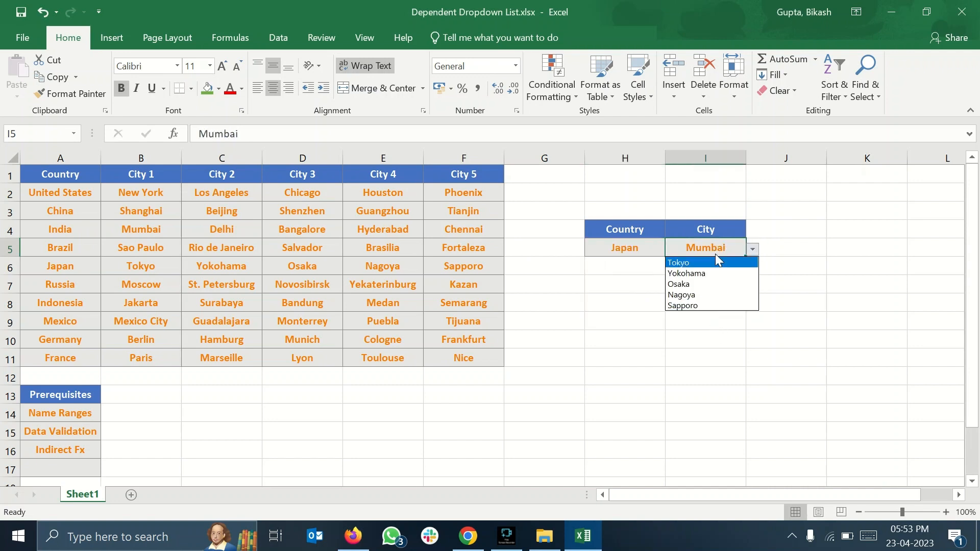
{"action": "left_click", "coordinate": [715, 279]}
{"action": "left_click", "coordinate": [641, 251]}
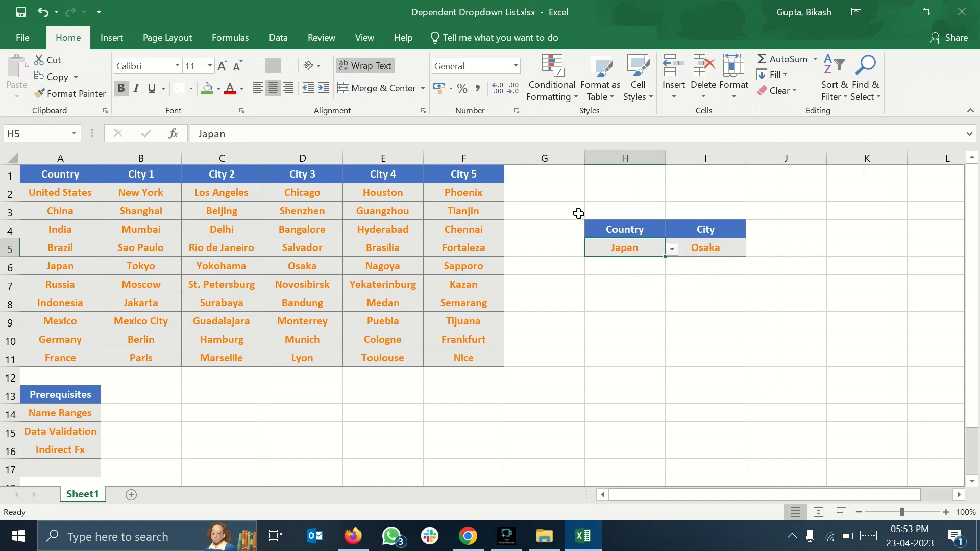
Step: Examine the sample Country and City dropdown cells and the prerequisites list below the data table
{"action": "left_click_drag", "start_coordinate": [580, 212], "coordinate": [744, 267]}
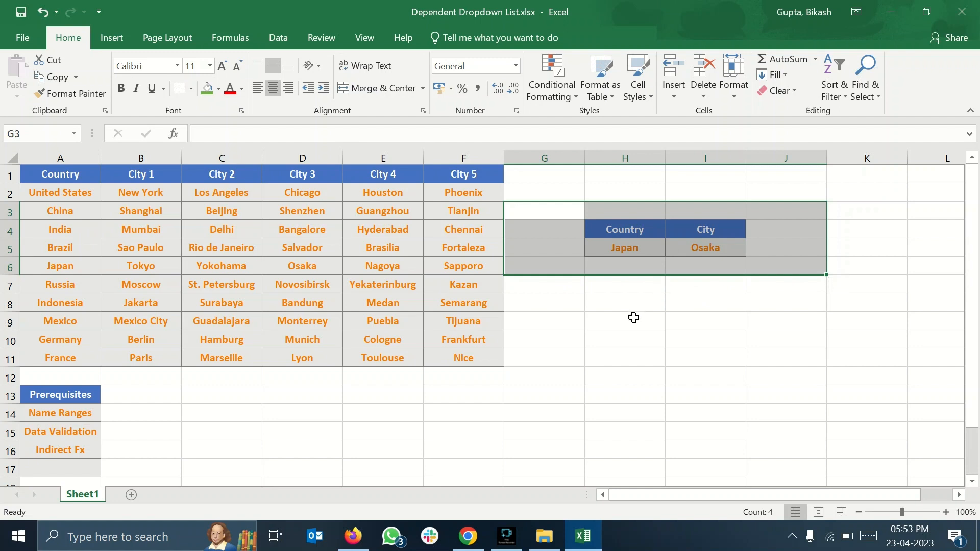
{"action": "left_click", "coordinate": [633, 299]}
{"action": "left_click", "coordinate": [641, 264]}
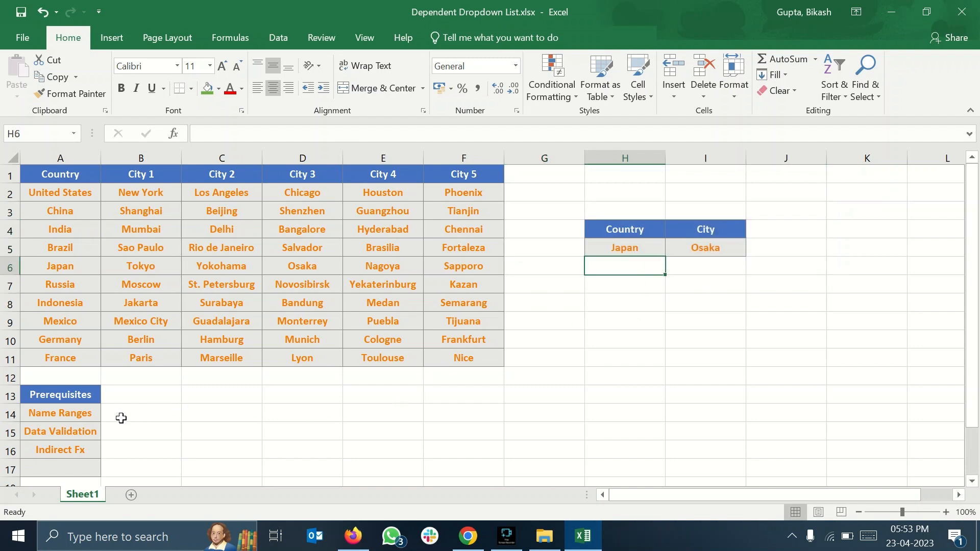
{"action": "left_click", "coordinate": [94, 415]}
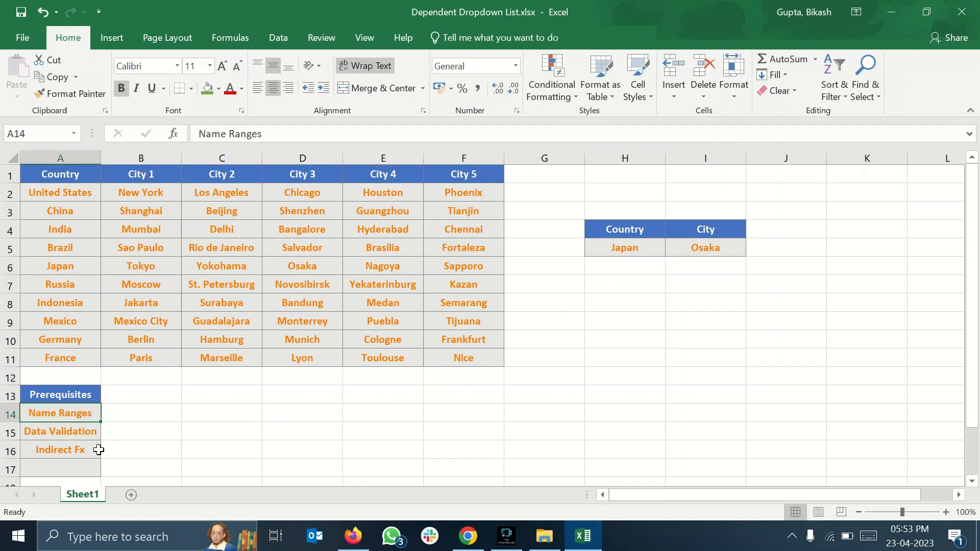
{"action": "left_click", "coordinate": [90, 435]}
{"action": "left_click", "coordinate": [88, 452]}
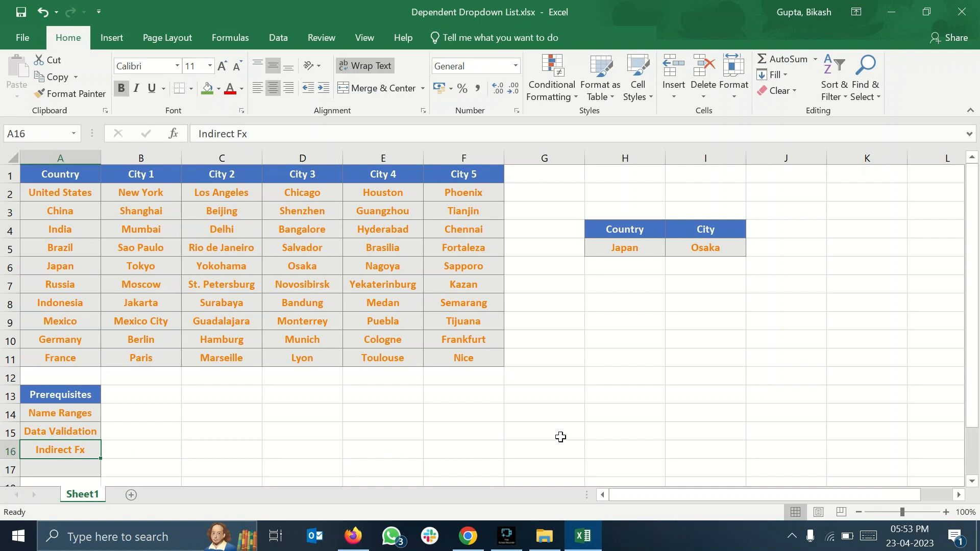
{"action": "left_click", "coordinate": [633, 251]}
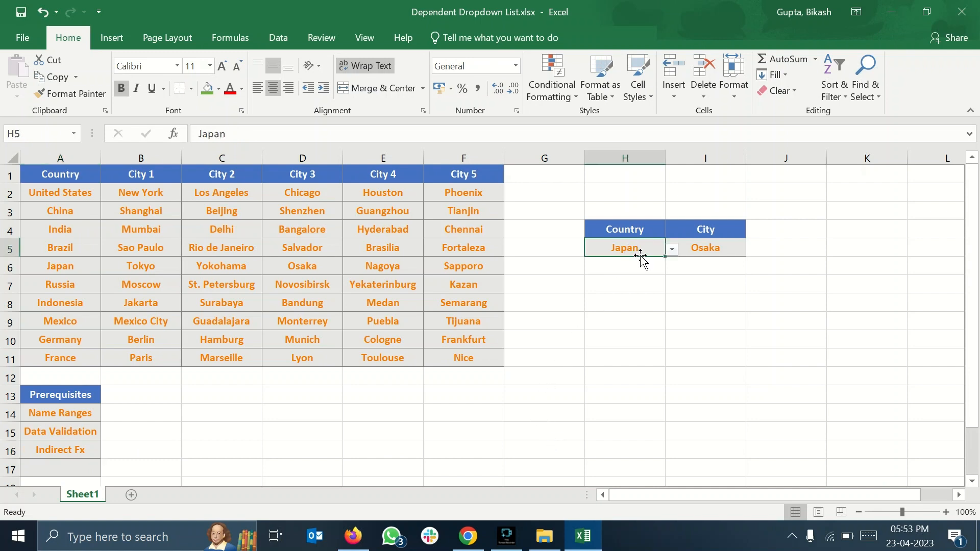
{"action": "left_click", "coordinate": [632, 286]}
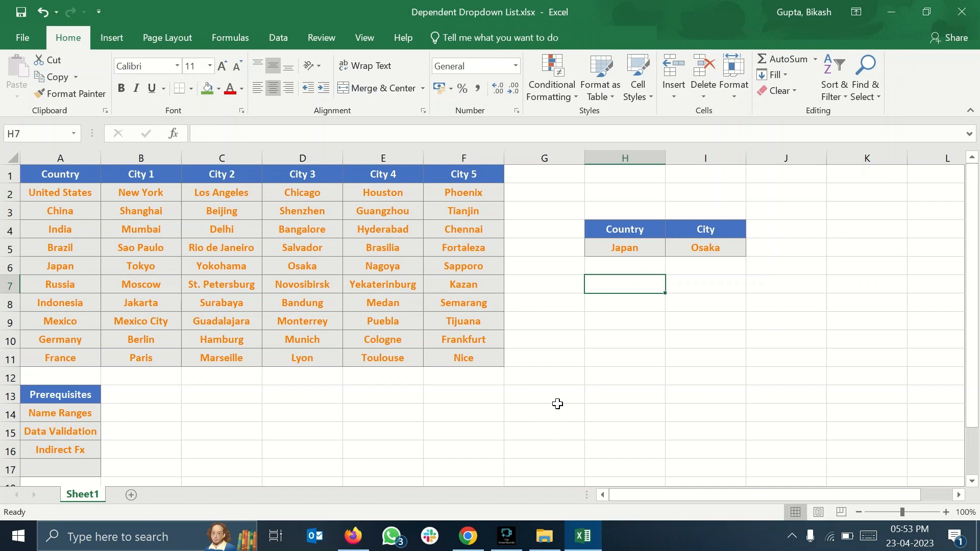
Step: Create a blank workbook and copy the country and city table A1:F11 from the Dependent Dropdown List workbook
{"action": "key", "text": "ctrl+n"}
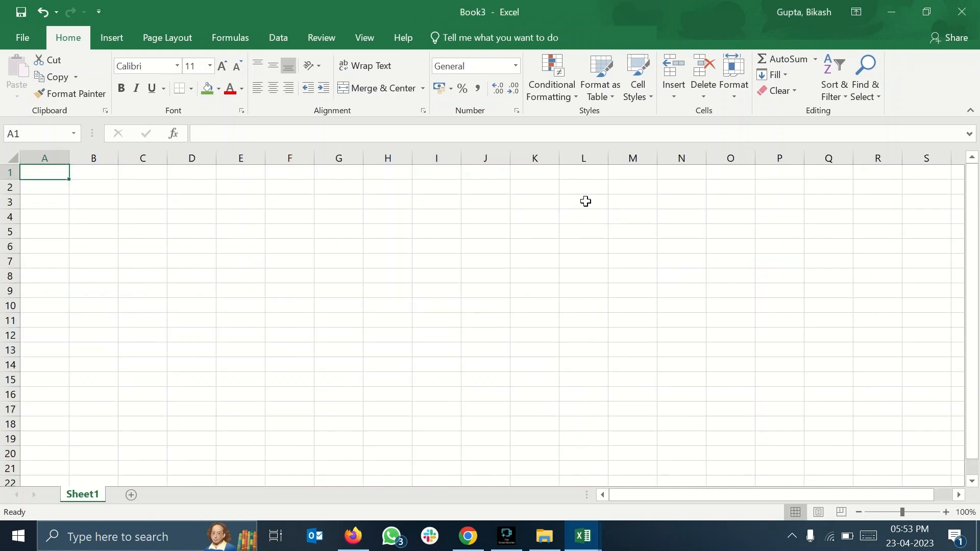
{"action": "mouse_move", "coordinate": [583, 536]}
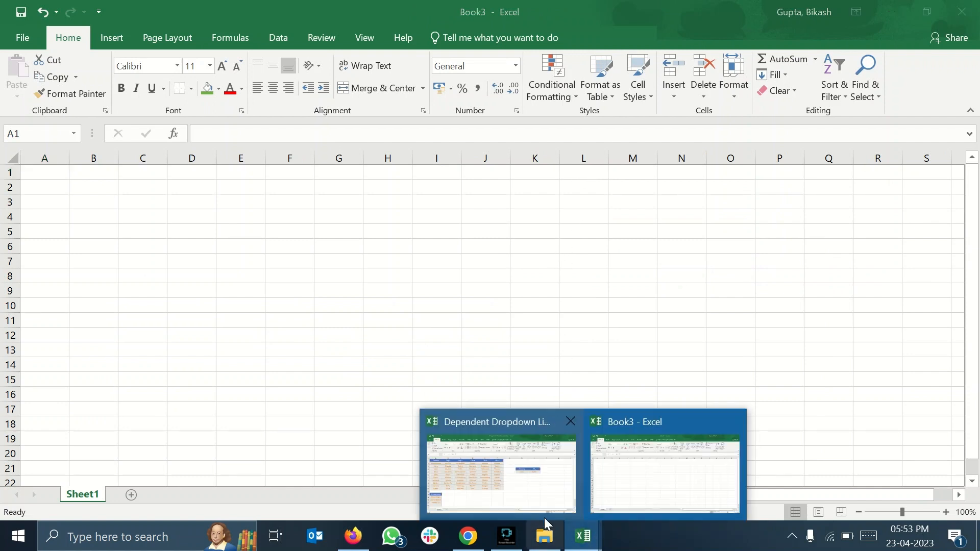
{"action": "left_click", "coordinate": [542, 514]}
{"action": "left_click_drag", "start_coordinate": [52, 175], "coordinate": [457, 348]}
{"action": "key", "text": "ctrl+c"}
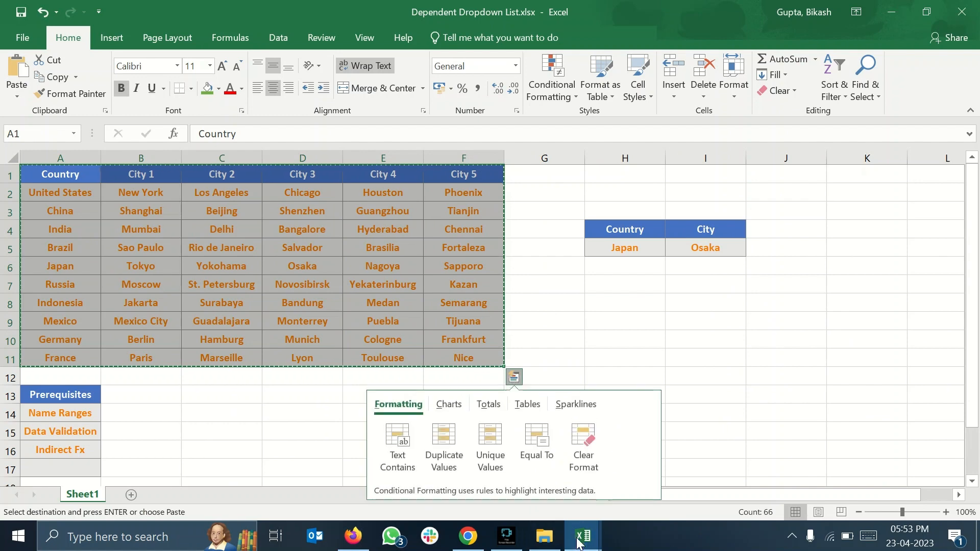
Step: Paste the copied country and city table as values only at A1 of the new Book3 workbook
{"action": "mouse_move", "coordinate": [583, 536]}
{"action": "left_click", "coordinate": [626, 473]}
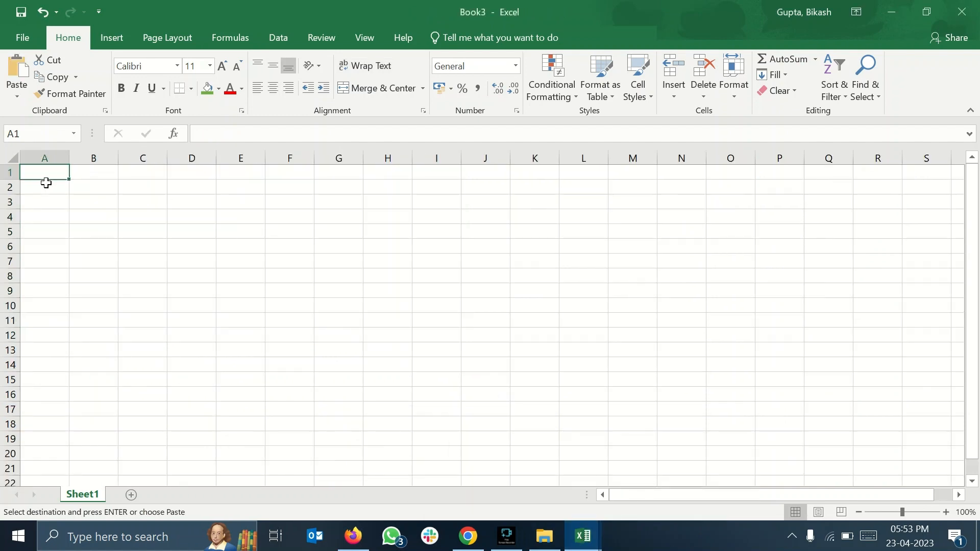
{"action": "right_click", "coordinate": [51, 174]}
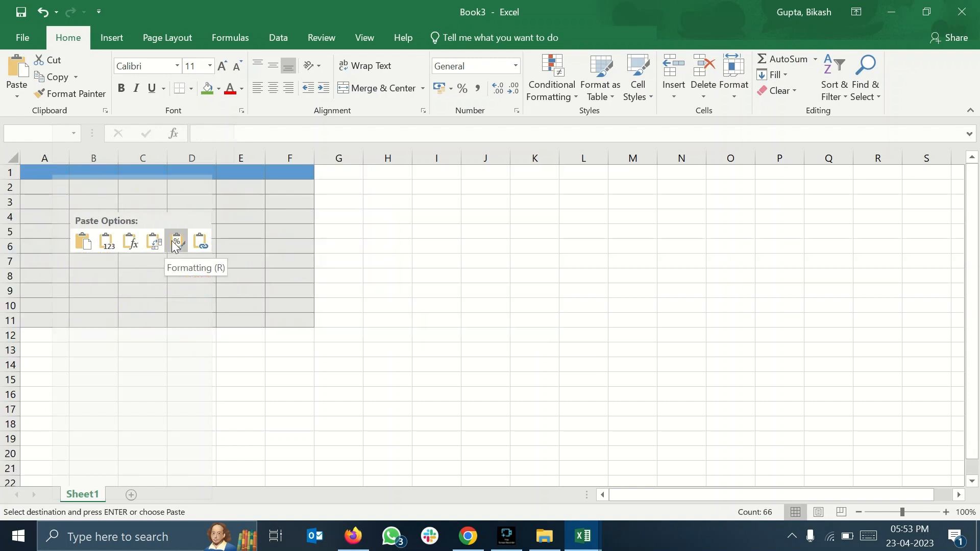
{"action": "left_click", "coordinate": [110, 241]}
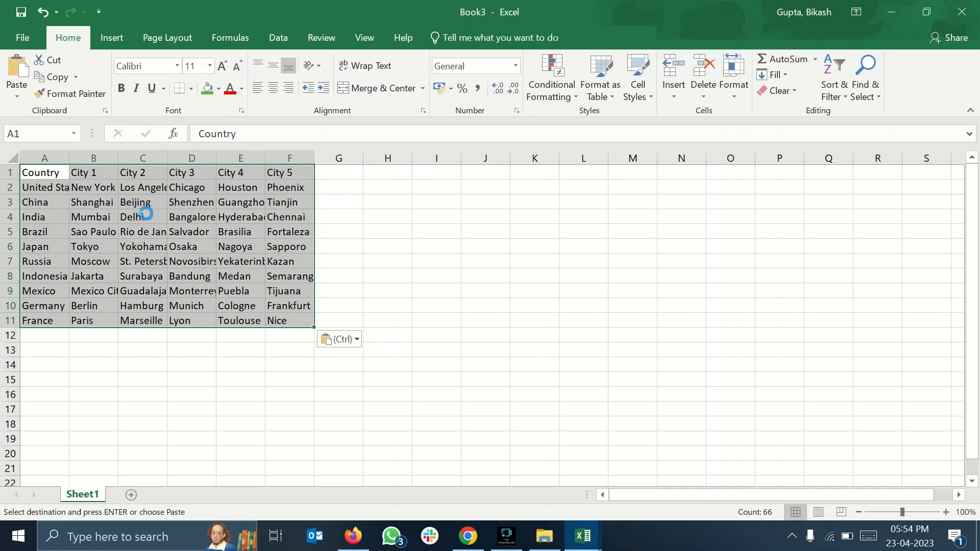
Step: Widen all columns evenly so the city names fit and increase the height of all rows in the sheet
{"action": "key", "text": "ctrl+a"}
{"action": "left_click_drag", "start_coordinate": [220, 158], "coordinate": [259, 157]}
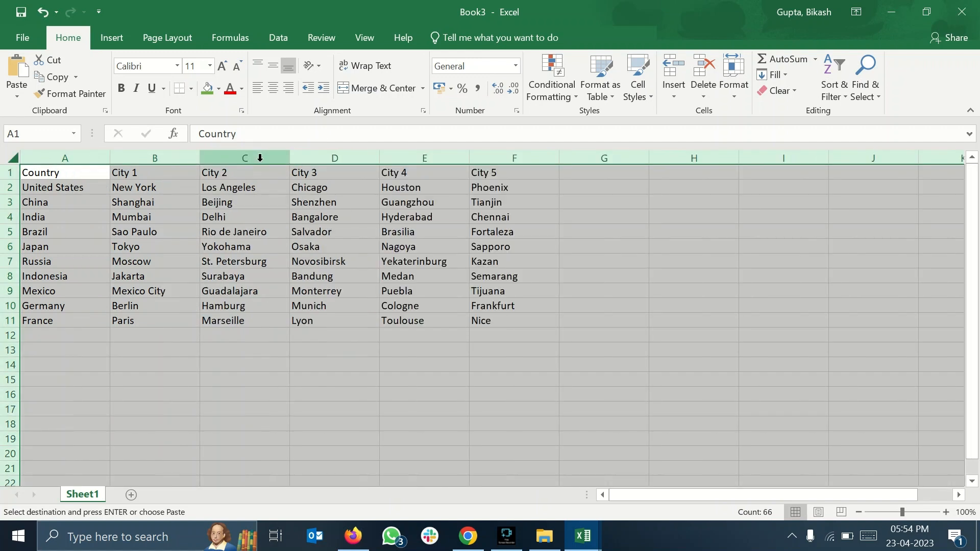
{"action": "mouse_move", "coordinate": [13, 180]}
{"action": "left_mouse_down"}
{"action": "mouse_move", "coordinate": [15, 195]}
{"action": "mouse_move", "coordinate": [8, 185]}
{"action": "left_mouse_up"}
Step: Format the table with centred text, cell borders, a bold gold header row and light blue data cells
{"action": "left_click_drag", "start_coordinate": [46, 176], "coordinate": [496, 178]}
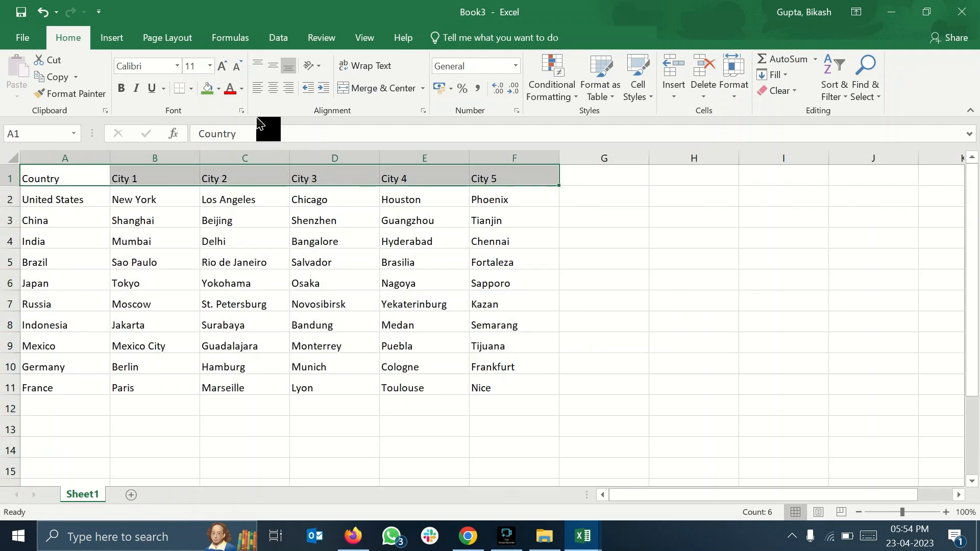
{"action": "key", "text": "ctrl+a"}
{"action": "key", "text": "ctrl+a"}
{"action": "left_click", "coordinate": [272, 87]}
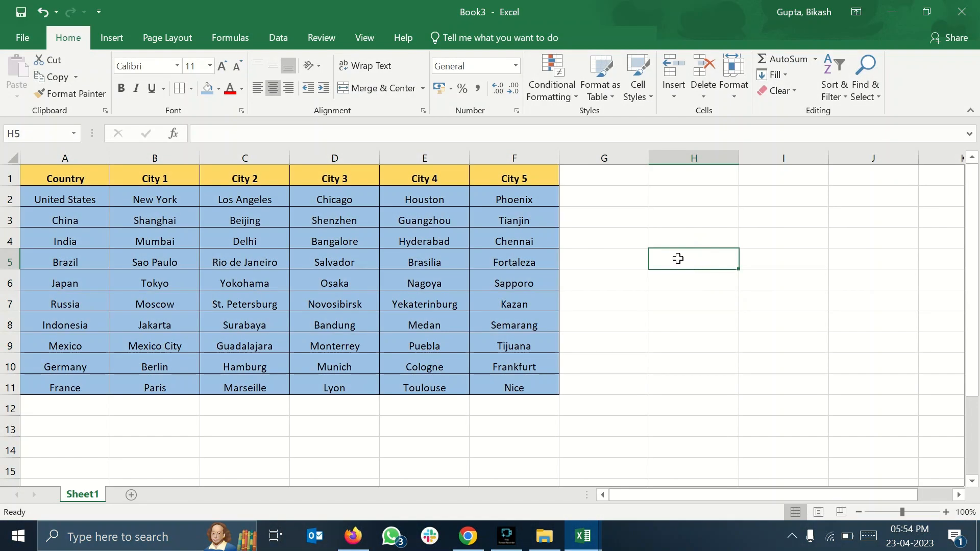
Step: Copy the Country header cell from A1 into H3
{"action": "left_click", "coordinate": [91, 177]}
{"action": "key", "text": "ctrl+c"}
{"action": "left_click", "coordinate": [684, 263]}
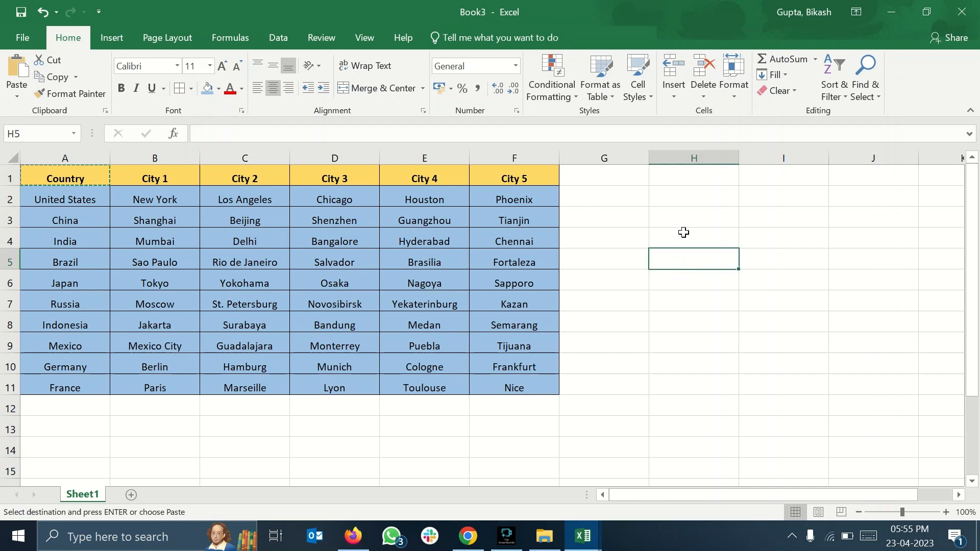
{"action": "left_click", "coordinate": [684, 232]}
{"action": "left_click", "coordinate": [692, 221]}
{"action": "key", "text": "ctrl+v"}
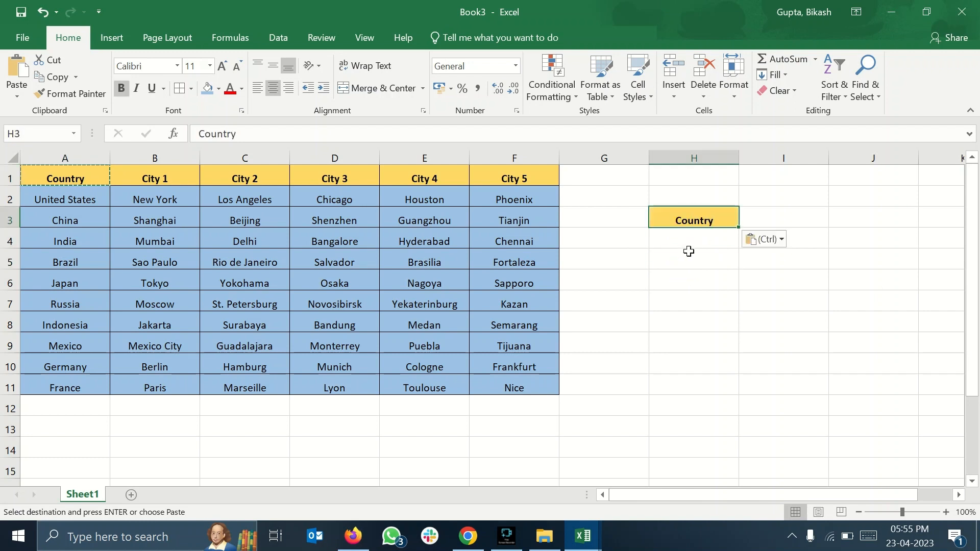
Step: Paste the same header formatting into I3 and change its text to City
{"action": "left_click", "coordinate": [780, 221]}
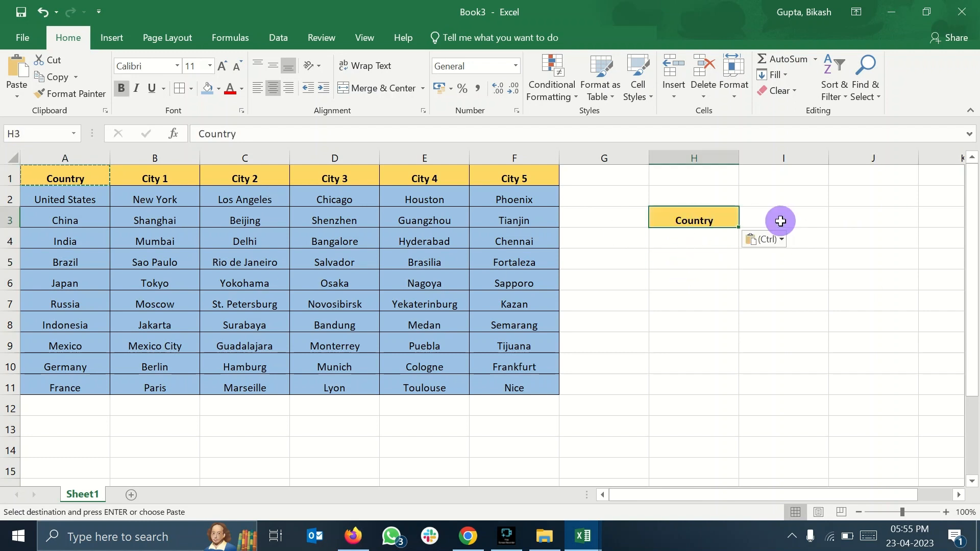
{"action": "key", "text": "ctrl+v"}
{"action": "double_click", "coordinate": [786, 221]}
{"action": "type", "text": "City"}
{"action": "key", "text": "Return"}
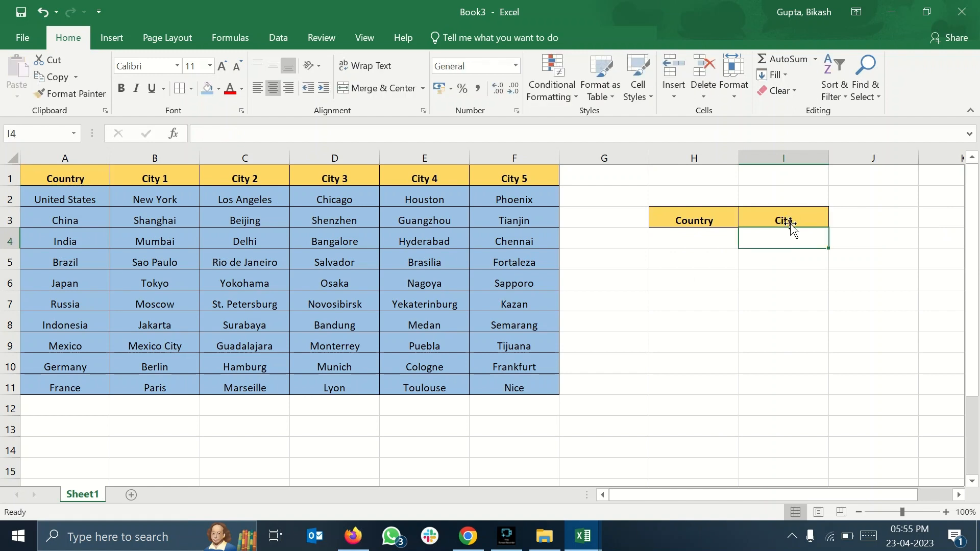
Step: Add list data validation to H4 using the countries in A2:A11 as the source
{"action": "left_click", "coordinate": [672, 234]}
{"action": "left_click", "coordinate": [802, 240]}
{"action": "left_click", "coordinate": [725, 238]}
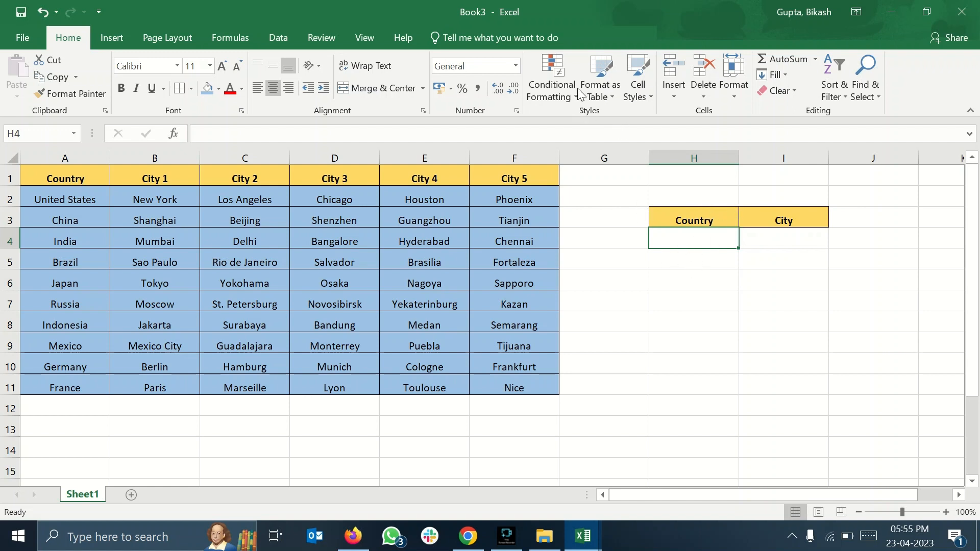
{"action": "left_click", "coordinate": [282, 41]}
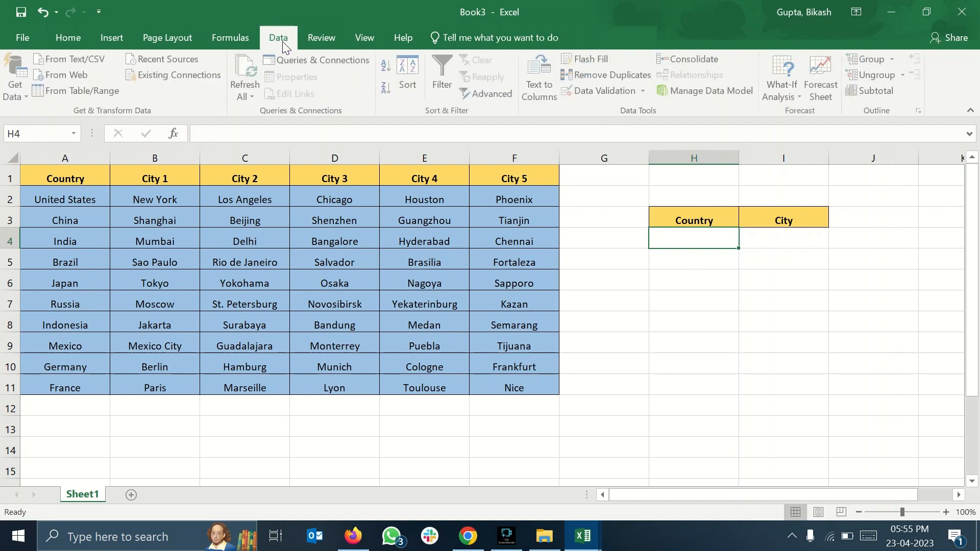
{"action": "left_click", "coordinate": [595, 95]}
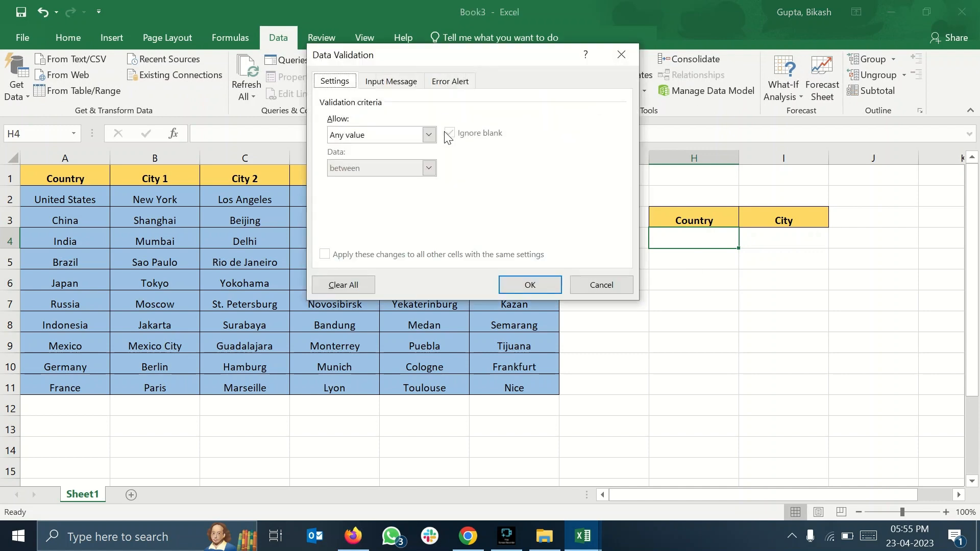
{"action": "left_click", "coordinate": [429, 135]}
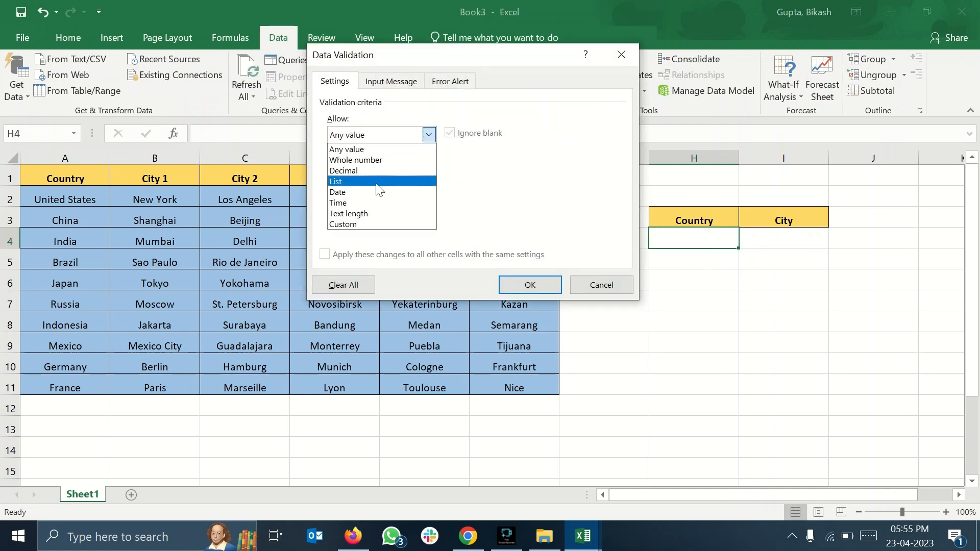
{"action": "left_click", "coordinate": [380, 182]}
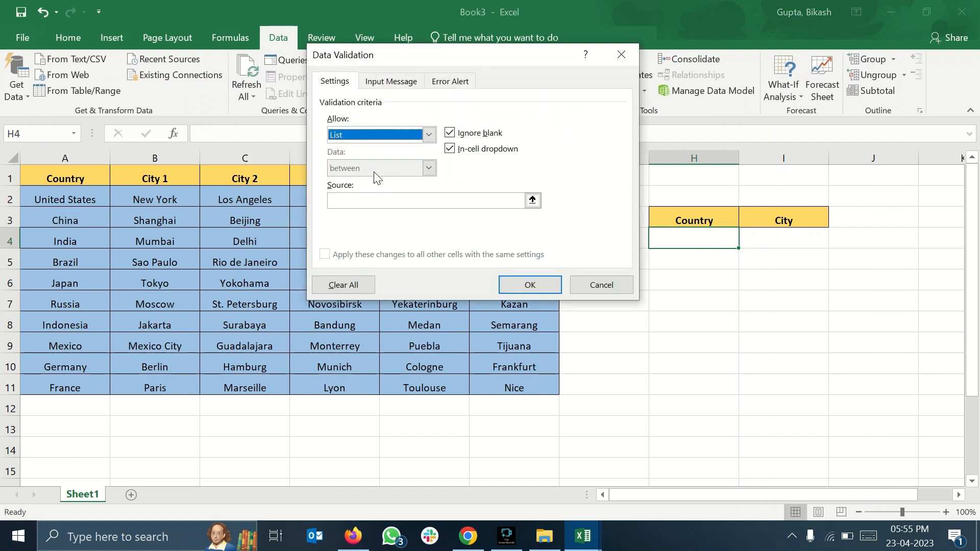
{"action": "left_click", "coordinate": [533, 200]}
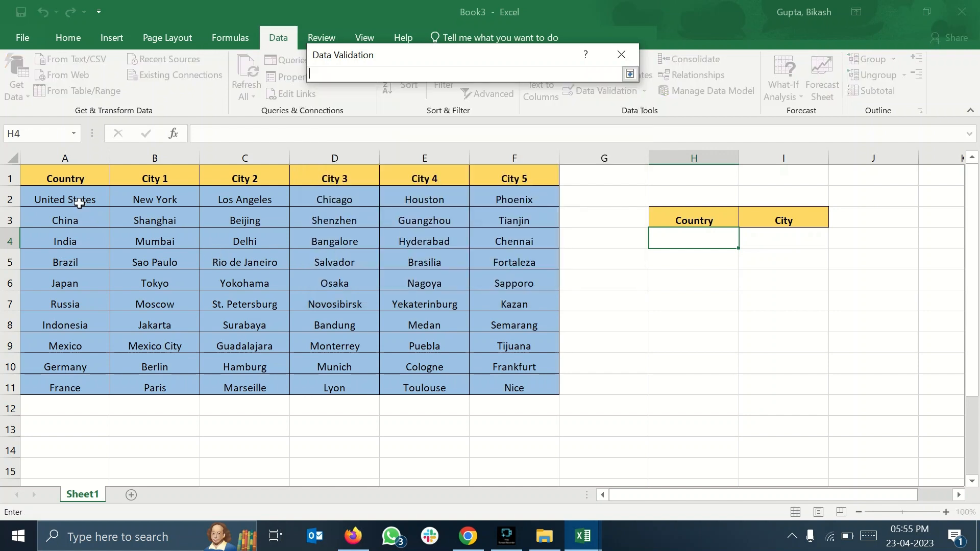
{"action": "left_click_drag", "start_coordinate": [79, 199], "coordinate": [87, 385]}
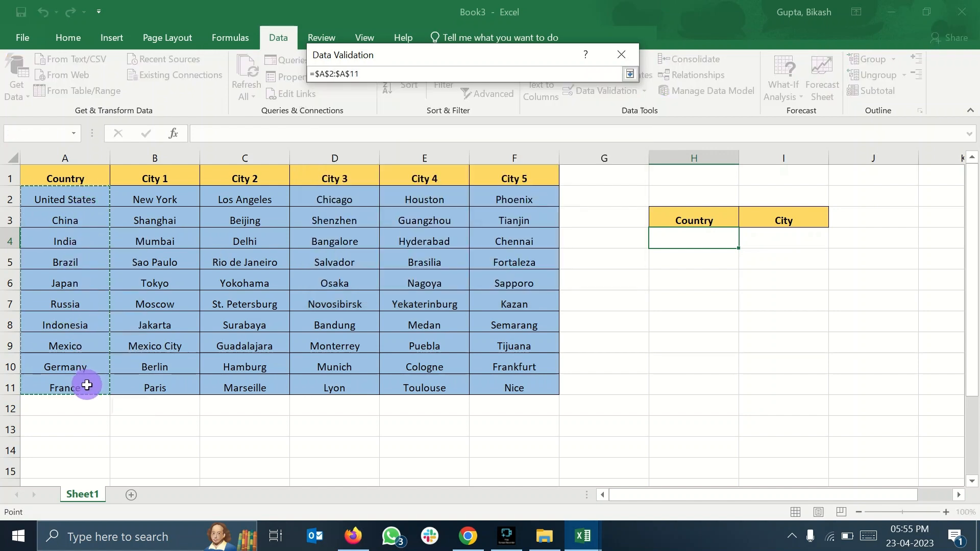
{"action": "left_click", "coordinate": [631, 75]}
{"action": "left_click", "coordinate": [529, 284]}
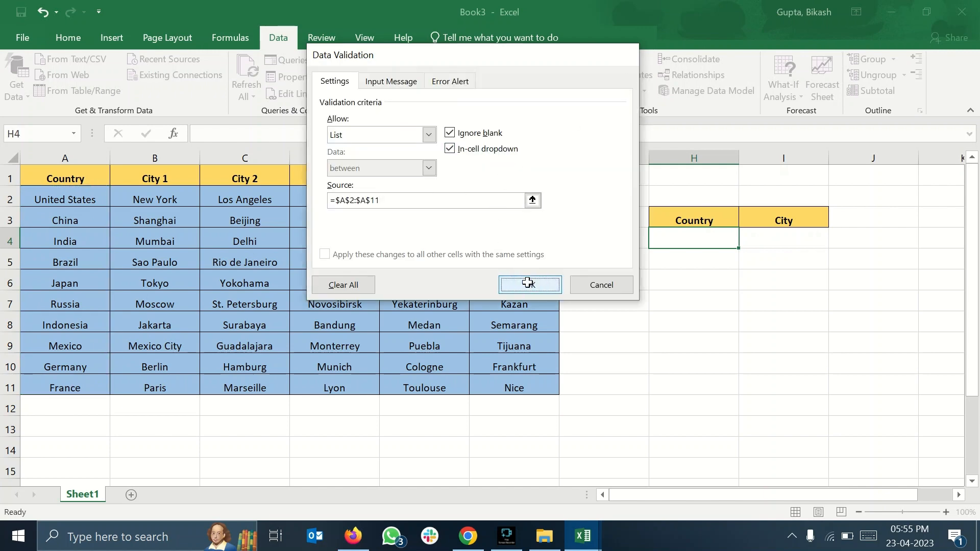
Step: Test the country dropdown in H4 by choosing several countries, ending with Brazil
{"action": "left_click", "coordinate": [745, 241]}
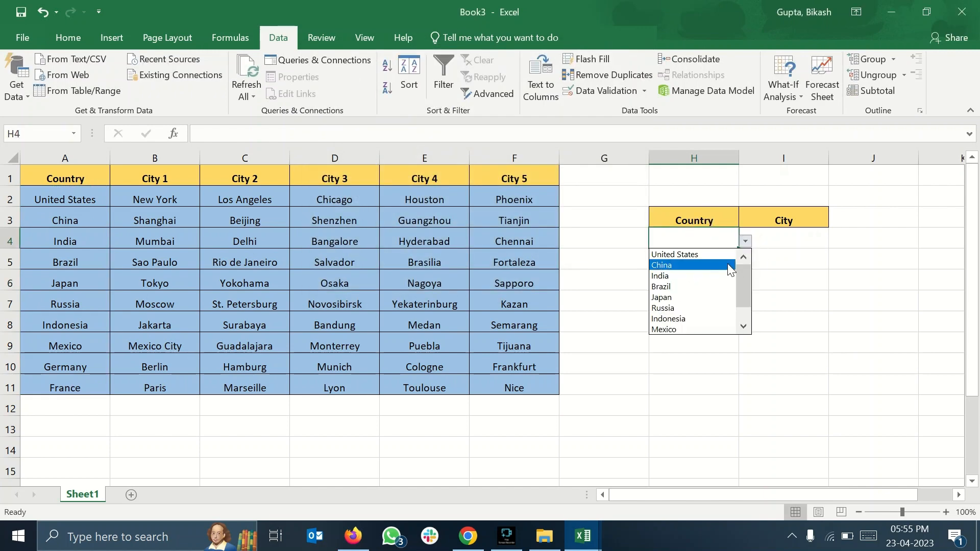
{"action": "left_click", "coordinate": [721, 257]}
{"action": "left_click", "coordinate": [745, 241]}
{"action": "left_click", "coordinate": [724, 264]}
{"action": "left_click", "coordinate": [744, 242]}
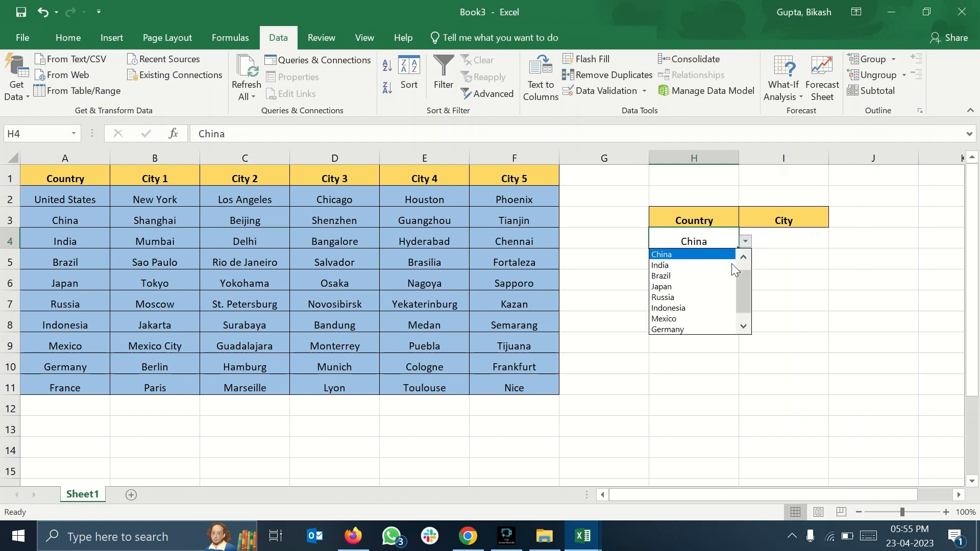
{"action": "left_click", "coordinate": [722, 285]}
{"action": "left_click", "coordinate": [745, 241]}
{"action": "left_click", "coordinate": [721, 278]}
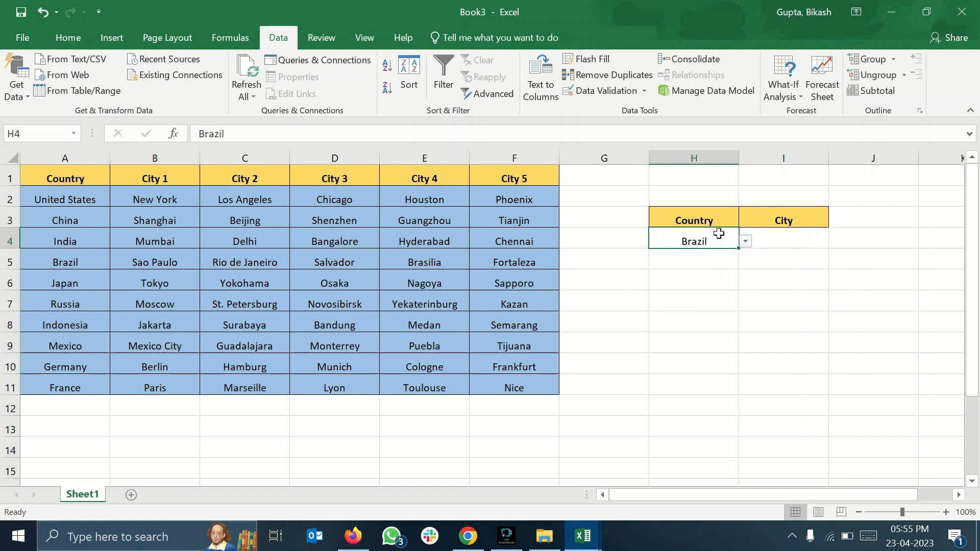
Step: Fill H4:I4 with the table's light blue and add borders to the cells
{"action": "left_click_drag", "start_coordinate": [716, 240], "coordinate": [779, 238]}
{"action": "left_click", "coordinate": [72, 46]}
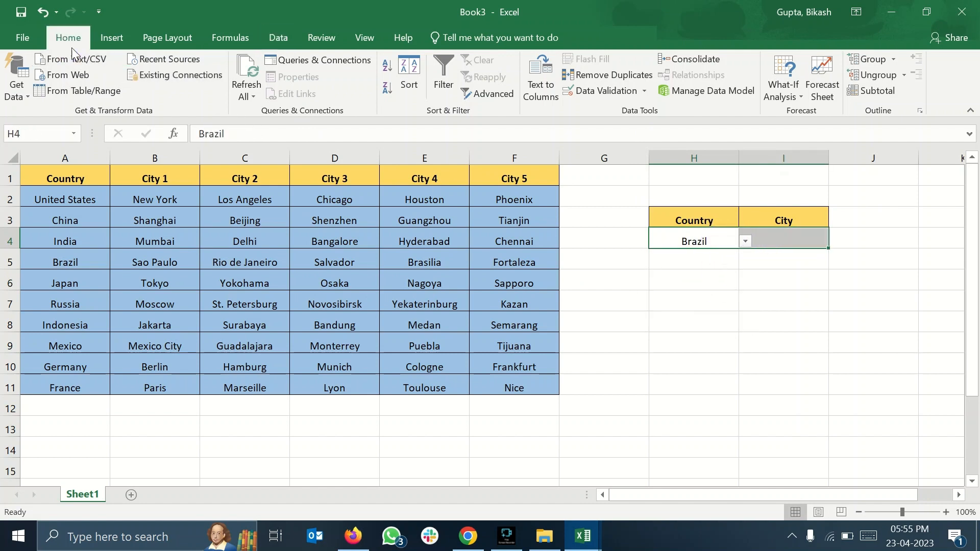
{"action": "left_click", "coordinate": [207, 88]}
{"action": "left_click", "coordinate": [610, 245]}
{"action": "left_click", "coordinate": [712, 279]}
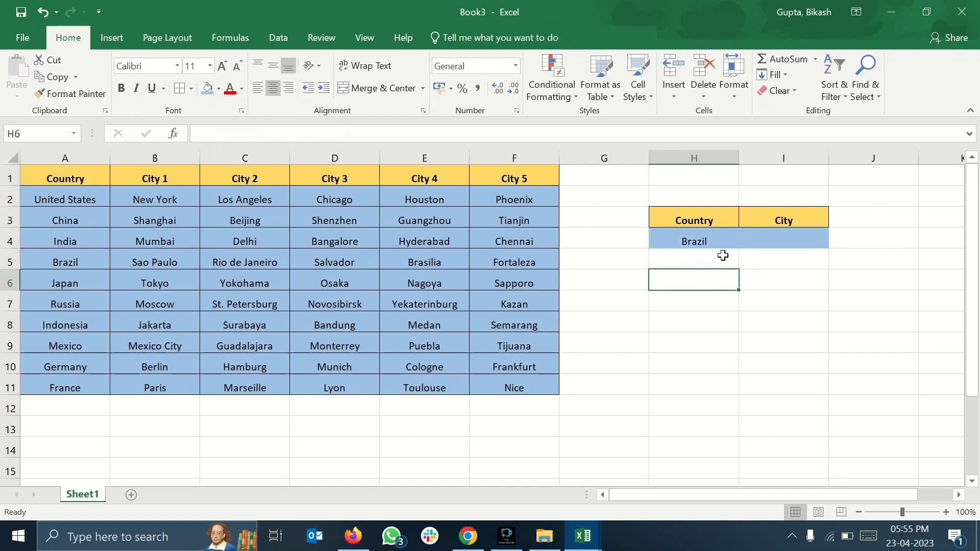
{"action": "left_click_drag", "start_coordinate": [731, 240], "coordinate": [757, 238]}
{"action": "left_click", "coordinate": [191, 89]}
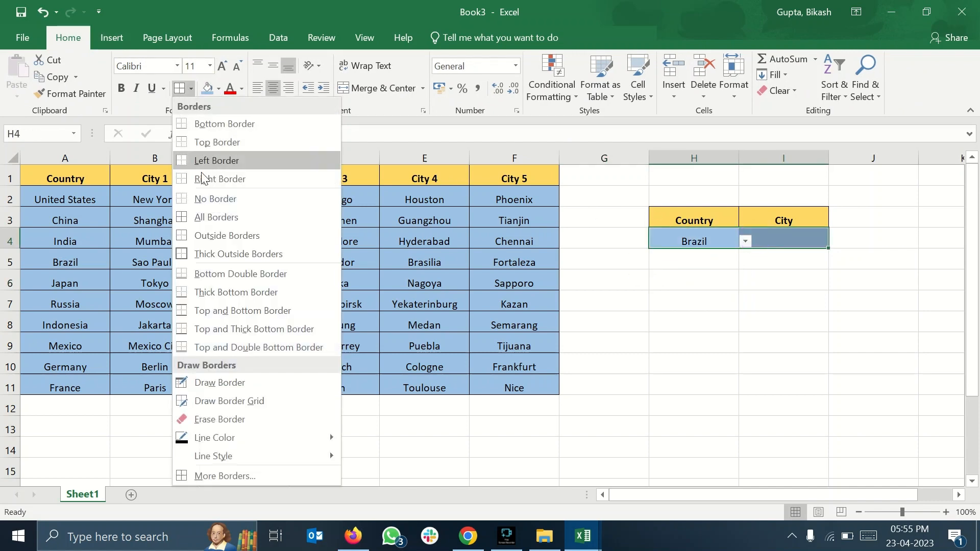
{"action": "left_click", "coordinate": [227, 236]}
{"action": "left_click", "coordinate": [724, 284]}
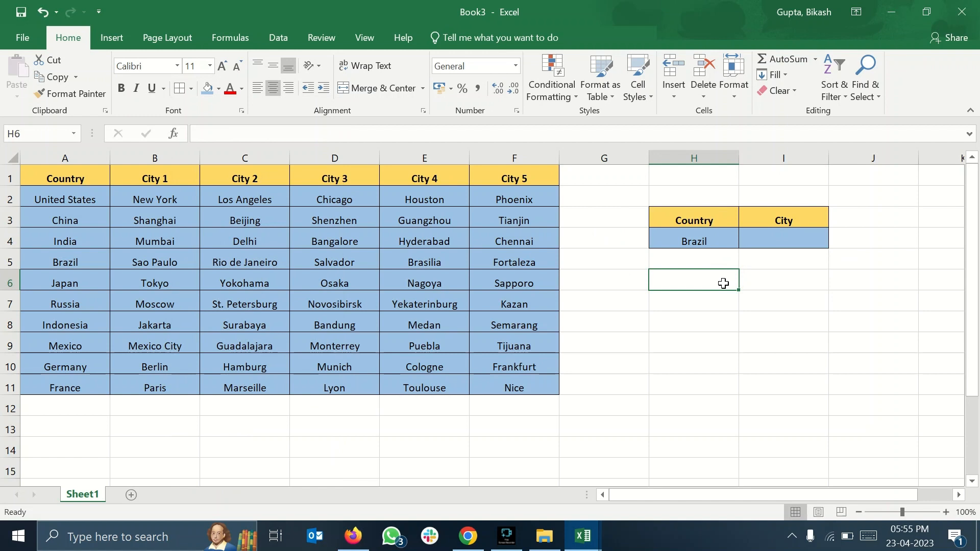
Step: Choose Japan and finally India in the country dropdown in H4
{"action": "left_click", "coordinate": [722, 240]}
{"action": "left_click", "coordinate": [745, 242]}
{"action": "left_click", "coordinate": [717, 276]}
{"action": "left_click", "coordinate": [746, 242]}
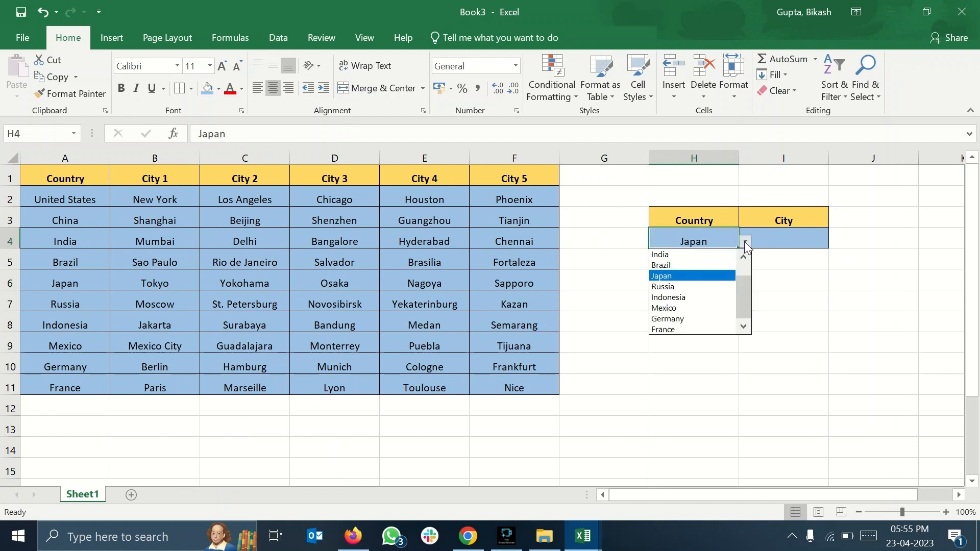
{"action": "left_click", "coordinate": [730, 254]}
{"action": "left_click", "coordinate": [718, 264]}
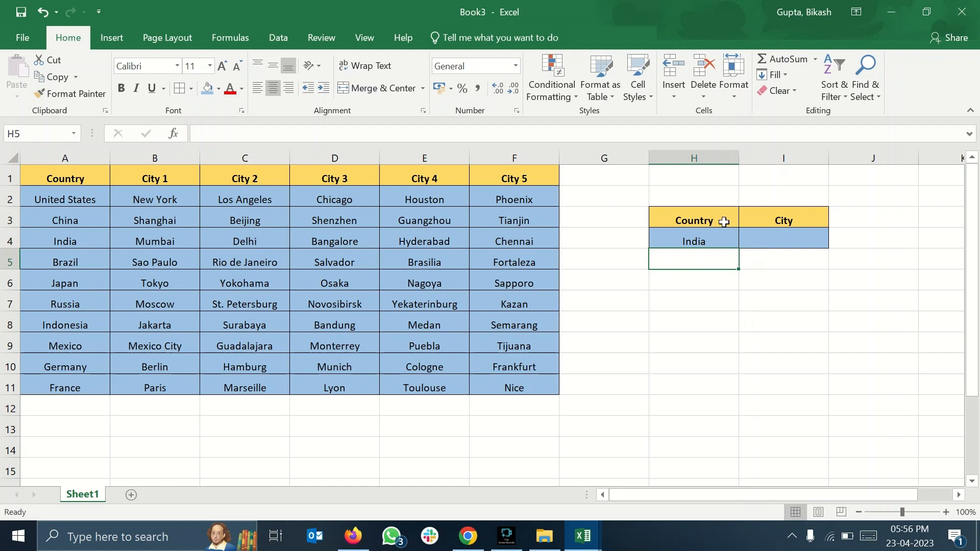
{"action": "left_click", "coordinate": [75, 203]}
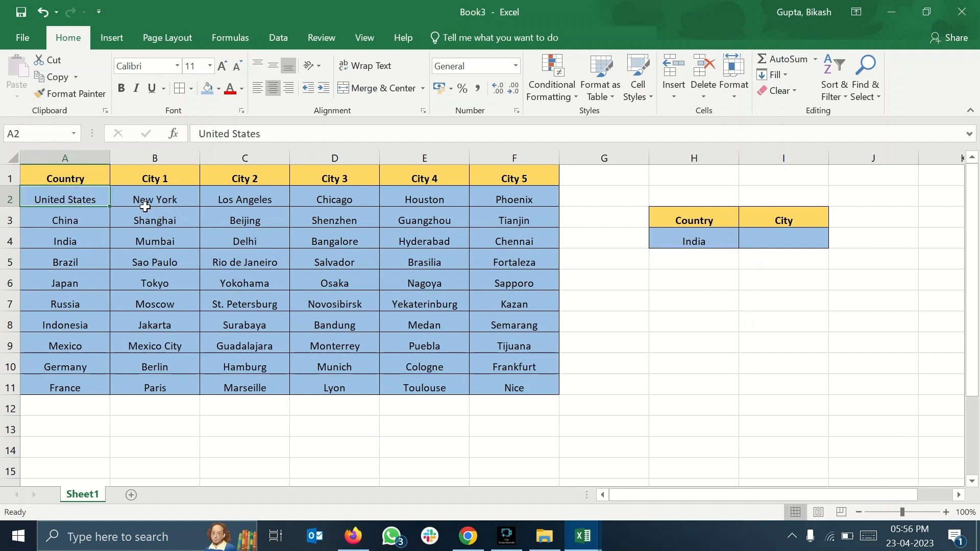
{"action": "left_click_drag", "start_coordinate": [150, 205], "coordinate": [505, 199]}
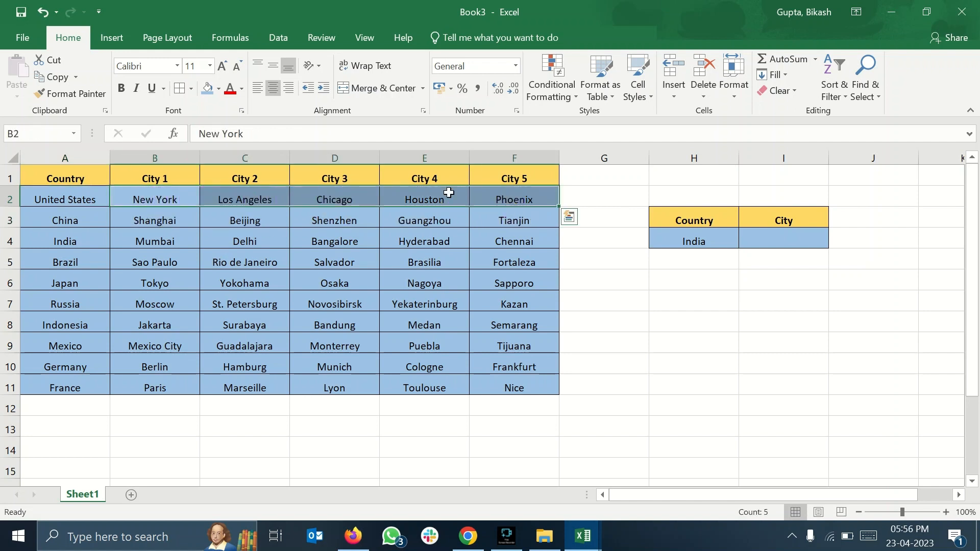
{"action": "left_click", "coordinate": [188, 218]}
{"action": "left_click_drag", "start_coordinate": [176, 201], "coordinate": [501, 203]}
{"action": "left_click", "coordinate": [187, 256]}
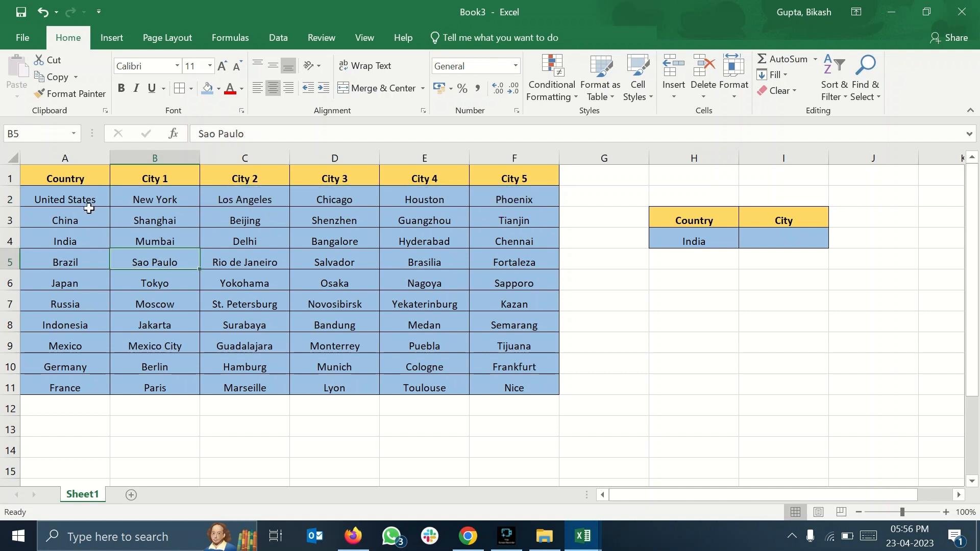
{"action": "left_click_drag", "start_coordinate": [130, 203], "coordinate": [514, 209]}
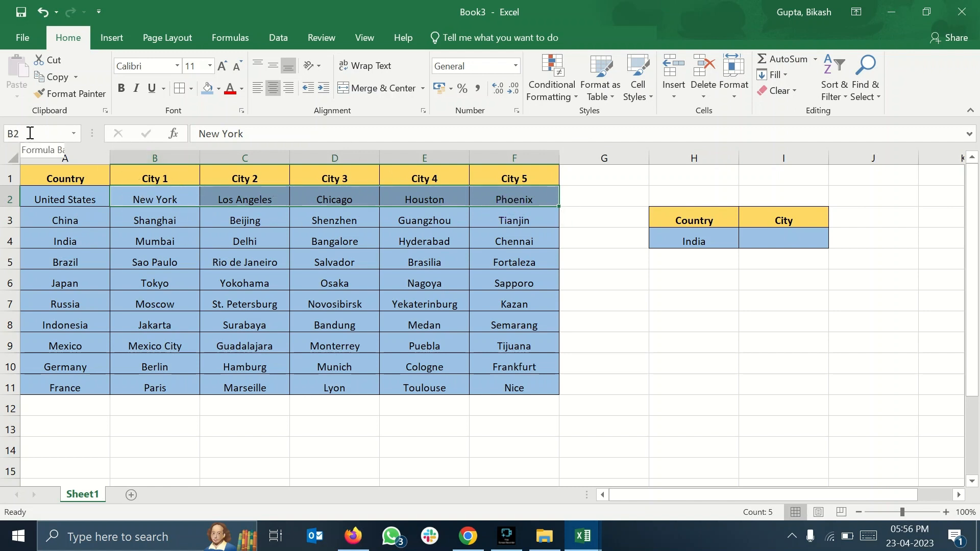
{"action": "left_click", "coordinate": [167, 226]}
Step: Name the United States city range B2:F2 as United_States
{"action": "left_click_drag", "start_coordinate": [179, 203], "coordinate": [531, 203]}
{"action": "left_click", "coordinate": [38, 135]}
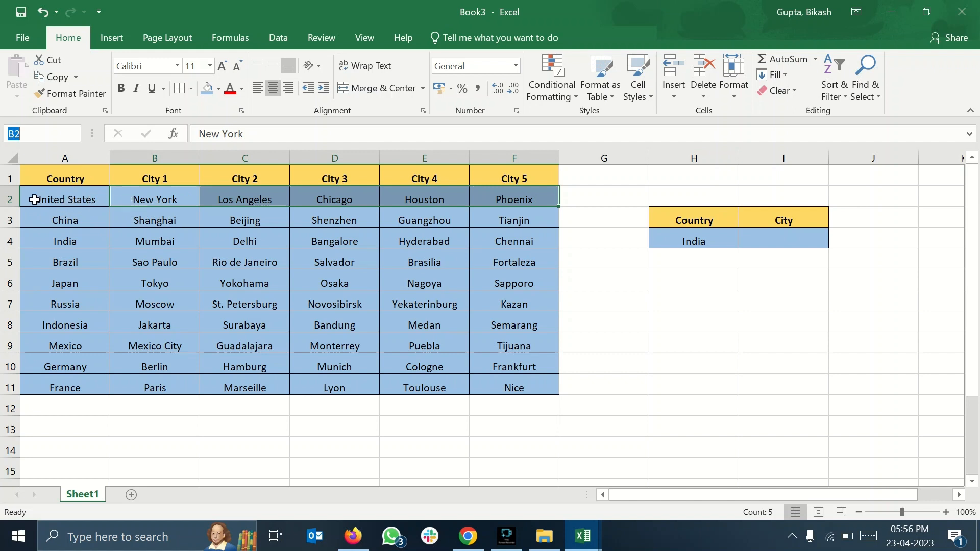
{"action": "type", "text": "United_"}
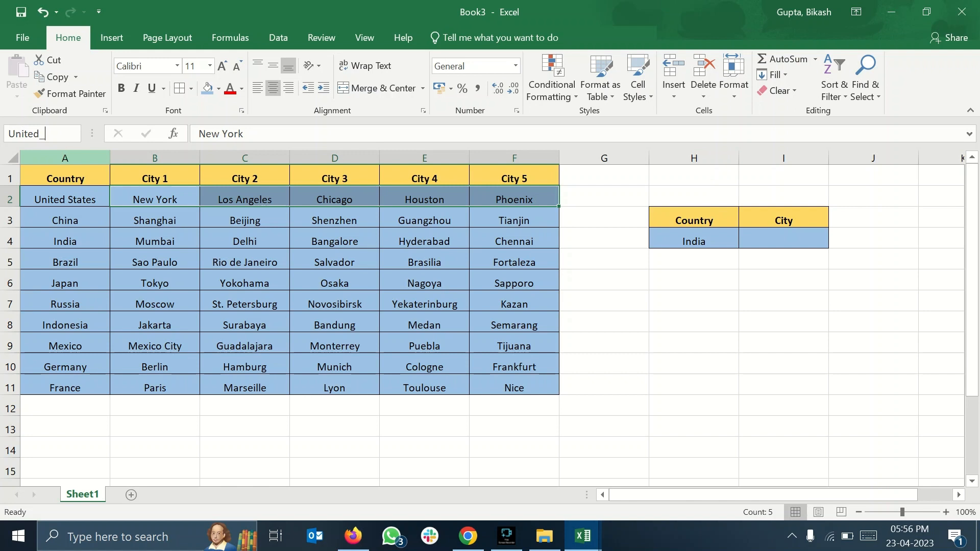
{"action": "type", "text": "States"}
{"action": "key", "text": "Return"}
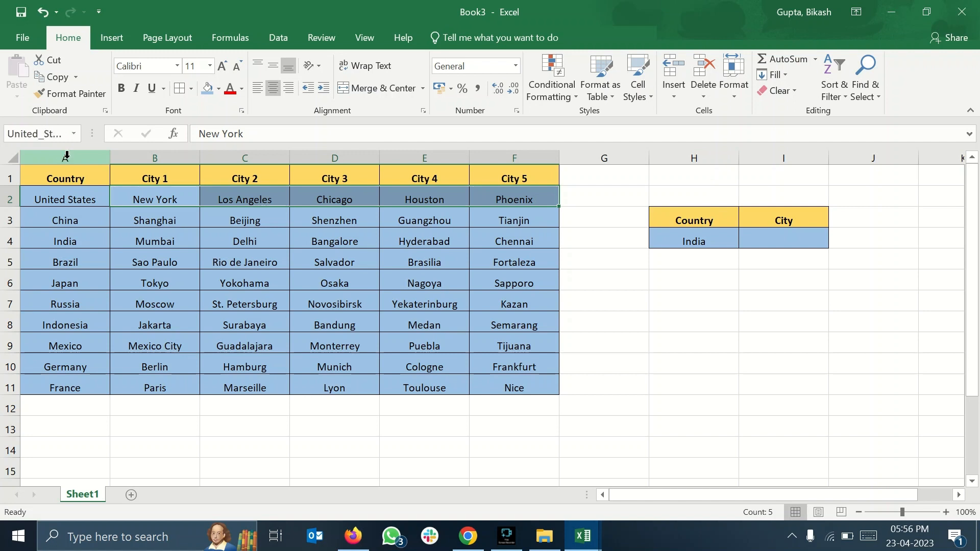
Step: Name the range B3:F3, which holds the Chinese cities, as China
{"action": "left_click", "coordinate": [138, 223]}
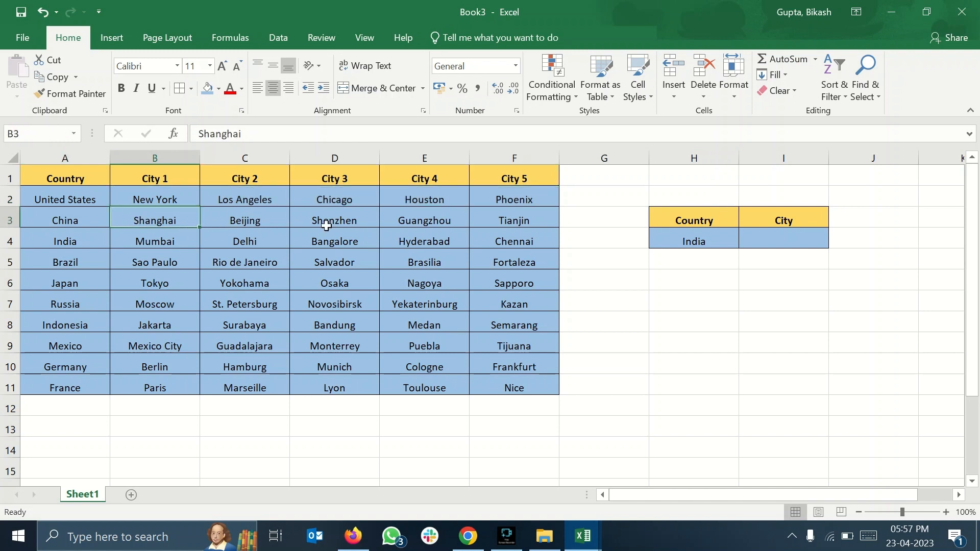
{"action": "left_click", "coordinate": [526, 220], "text": "shift"}
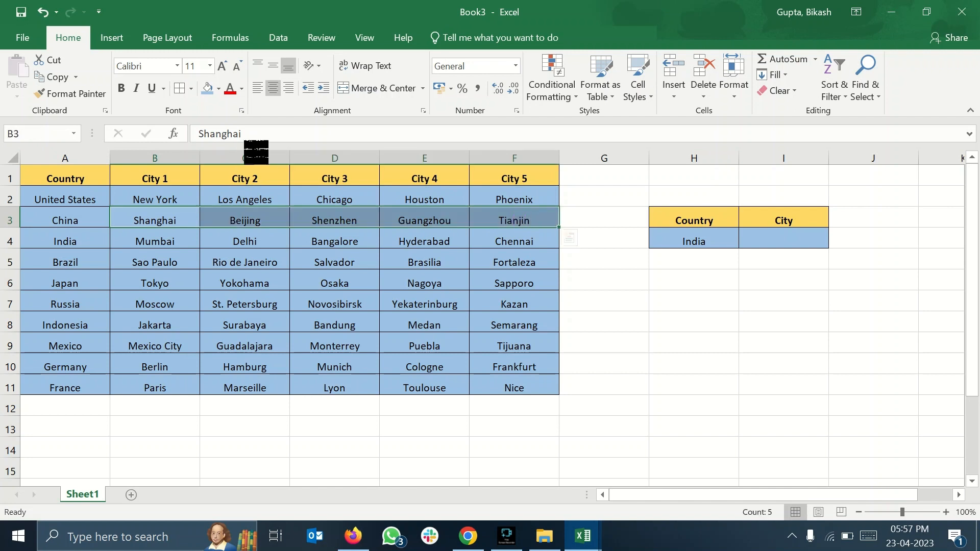
{"action": "left_click", "coordinate": [32, 132]}
{"action": "type", "text": "C7"}
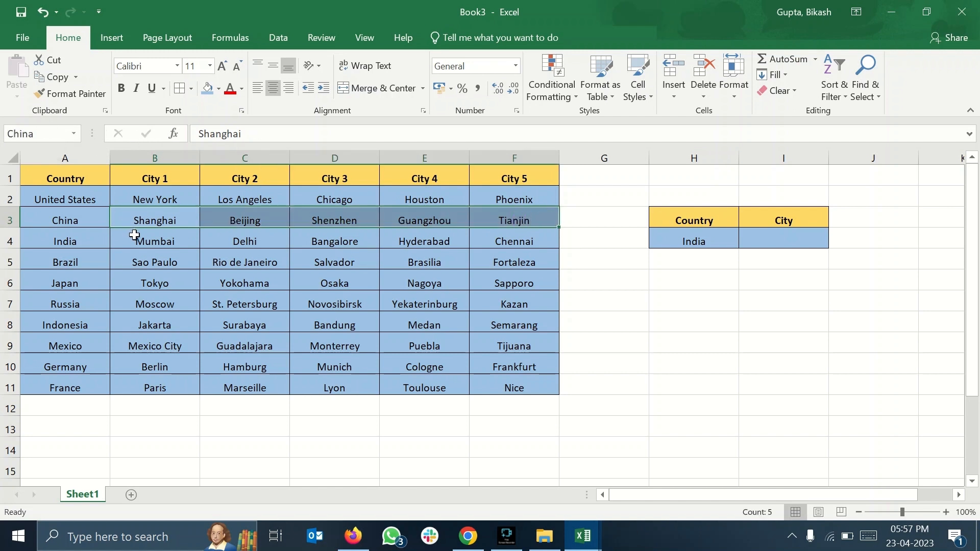
{"action": "left_click", "coordinate": [150, 252]}
{"action": "left_click_drag", "start_coordinate": [239, 304], "coordinate": [245, 325]}
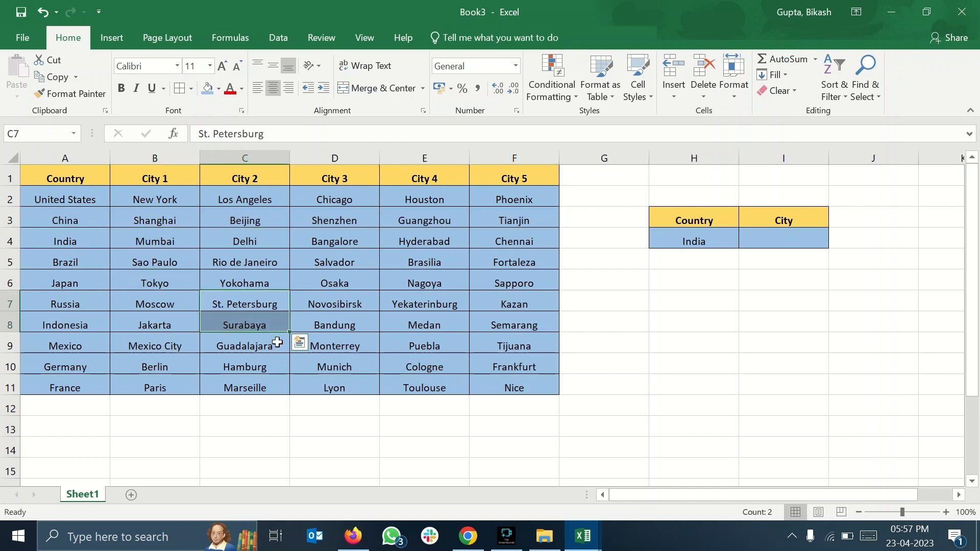
{"action": "left_click", "coordinate": [144, 381]}
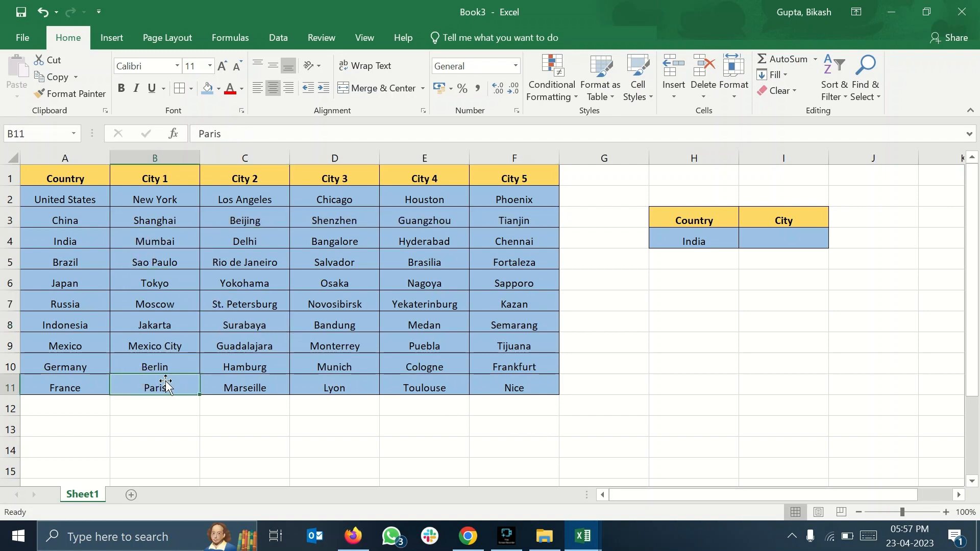
{"action": "left_click_drag", "start_coordinate": [507, 385], "coordinate": [173, 392]}
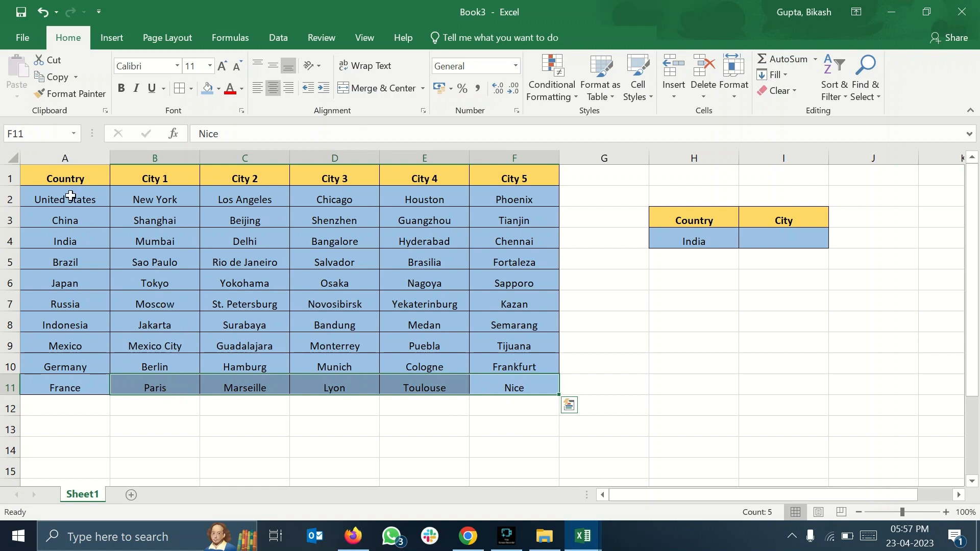
Step: Create named ranges from the selection A1:F11 using only the left column values
{"action": "left_click_drag", "start_coordinate": [46, 180], "coordinate": [525, 387]}
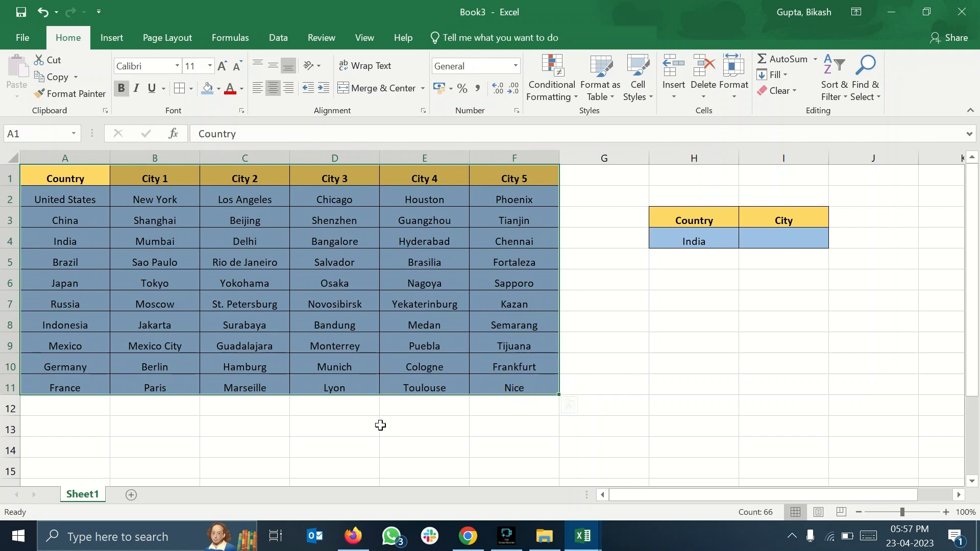
{"action": "key", "text": "ctrl+shift+F3"}
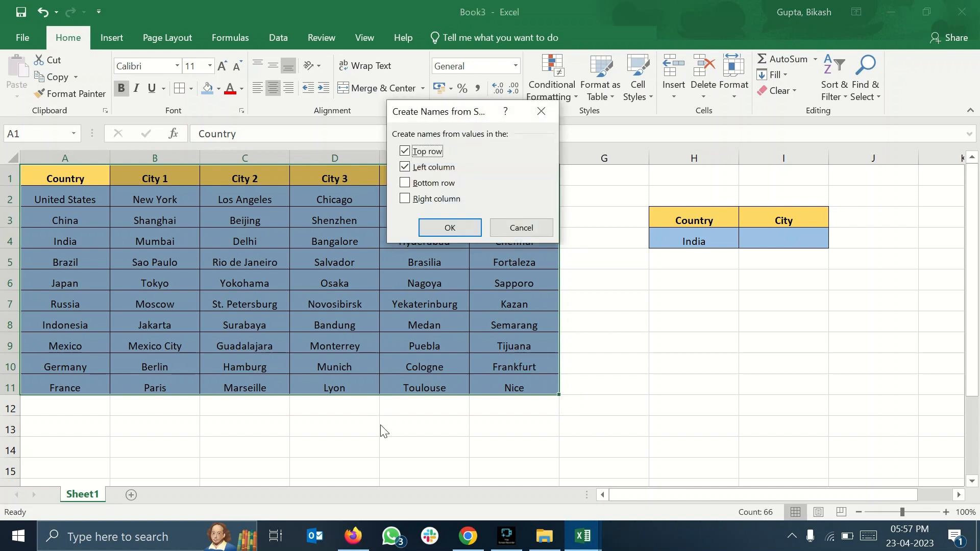
{"action": "left_click_drag", "start_coordinate": [439, 112], "coordinate": [524, 153]}
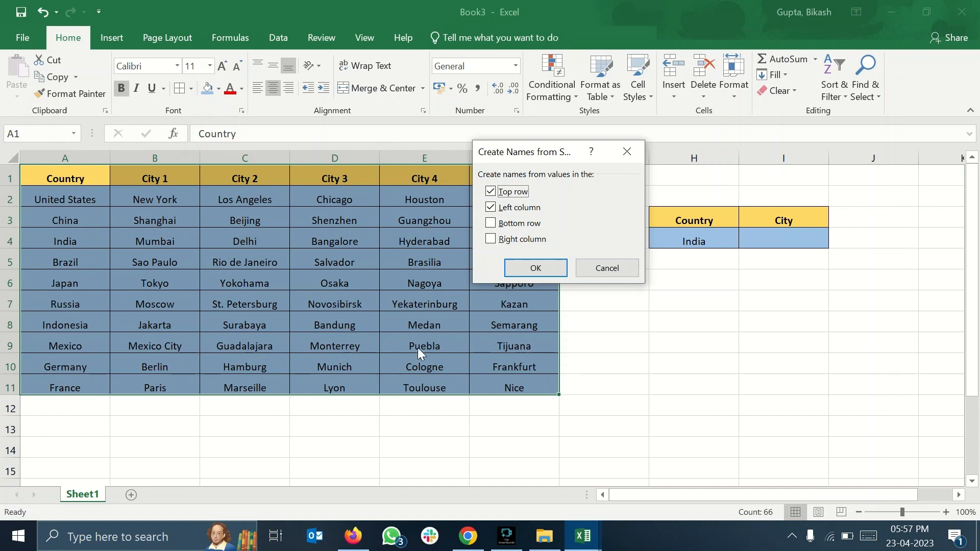
{"action": "left_click", "coordinate": [491, 193]}
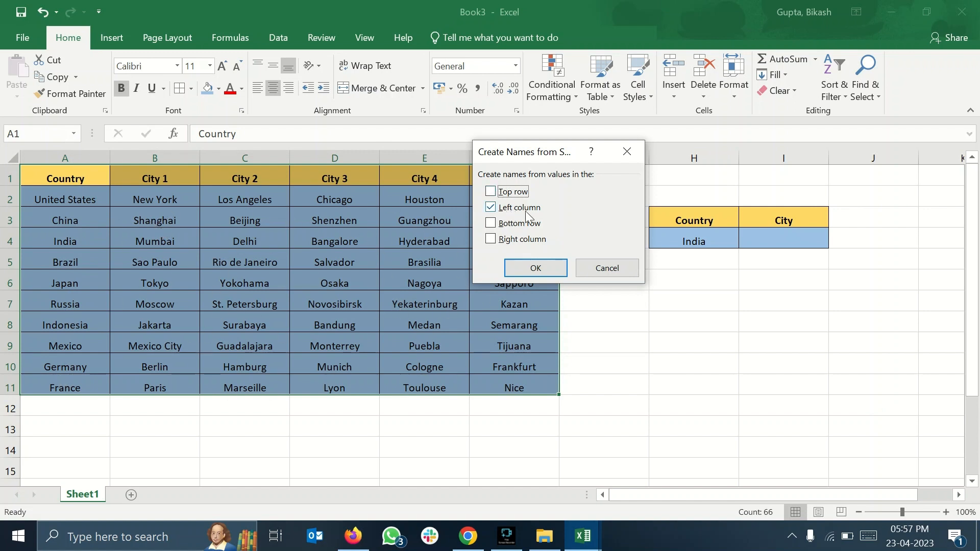
{"action": "left_click", "coordinate": [531, 268]}
{"action": "left_click", "coordinate": [612, 238]}
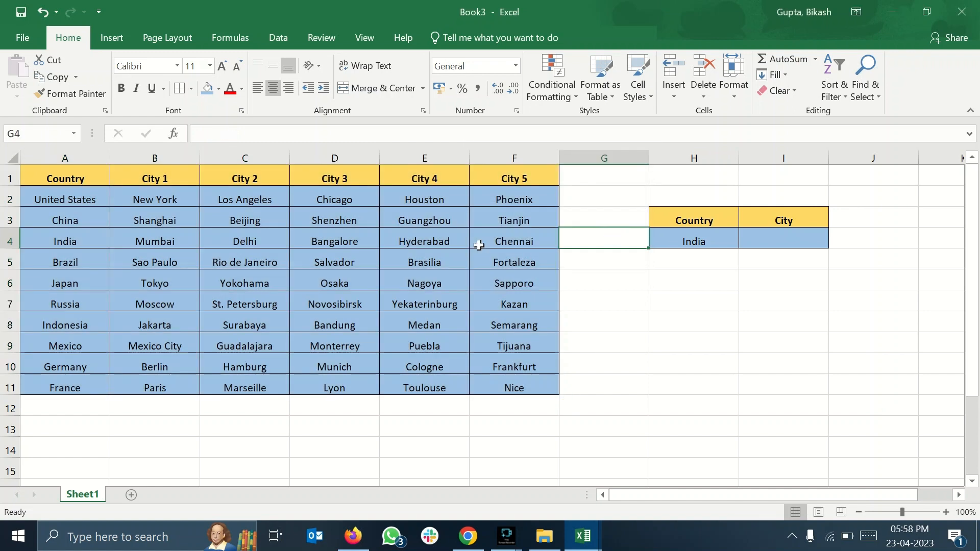
Step: Check the range names assigned to the Russian cities in B7:F7 and the Brazilian cities in B5:F5
{"action": "left_click", "coordinate": [141, 304]}
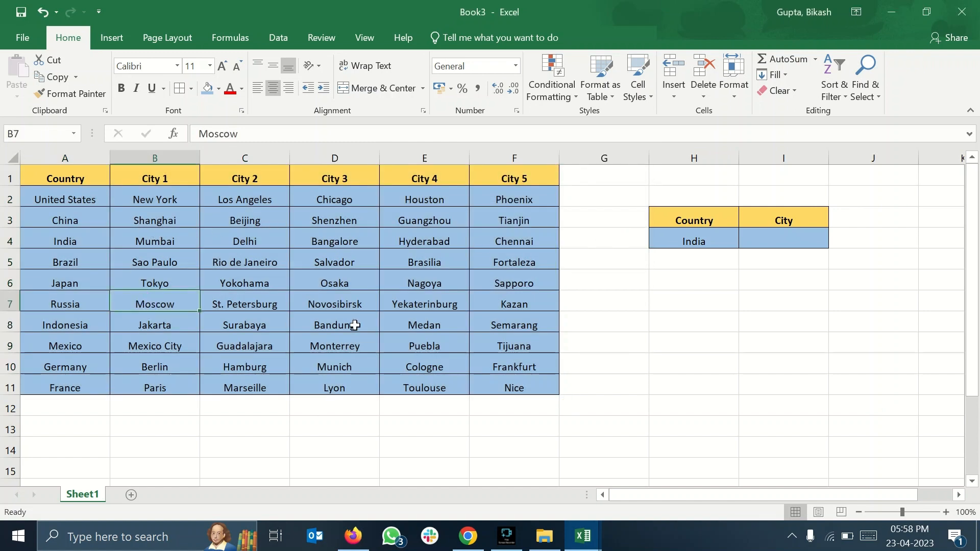
{"action": "left_click", "coordinate": [510, 304], "text": "shift"}
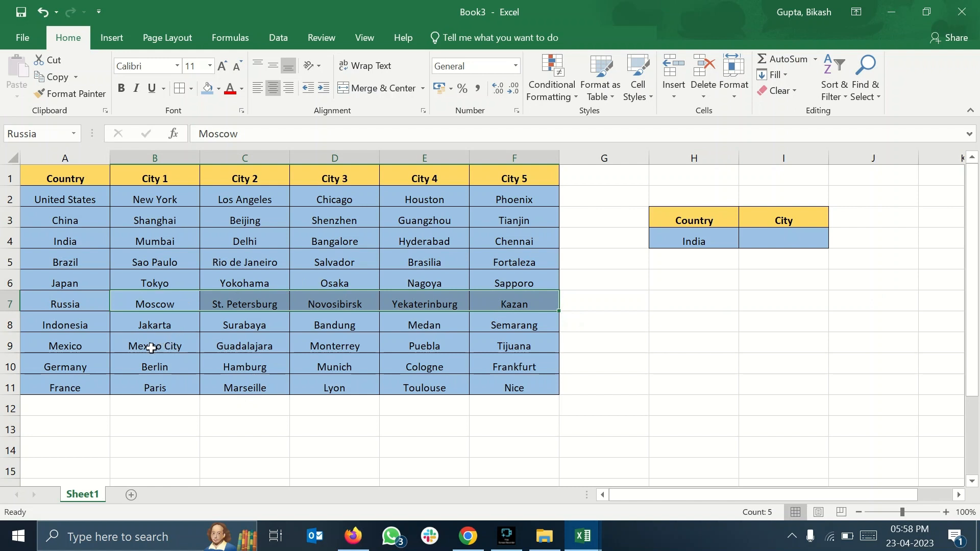
{"action": "left_click", "coordinate": [156, 266]}
{"action": "left_click_drag", "start_coordinate": [156, 265], "coordinate": [533, 275]}
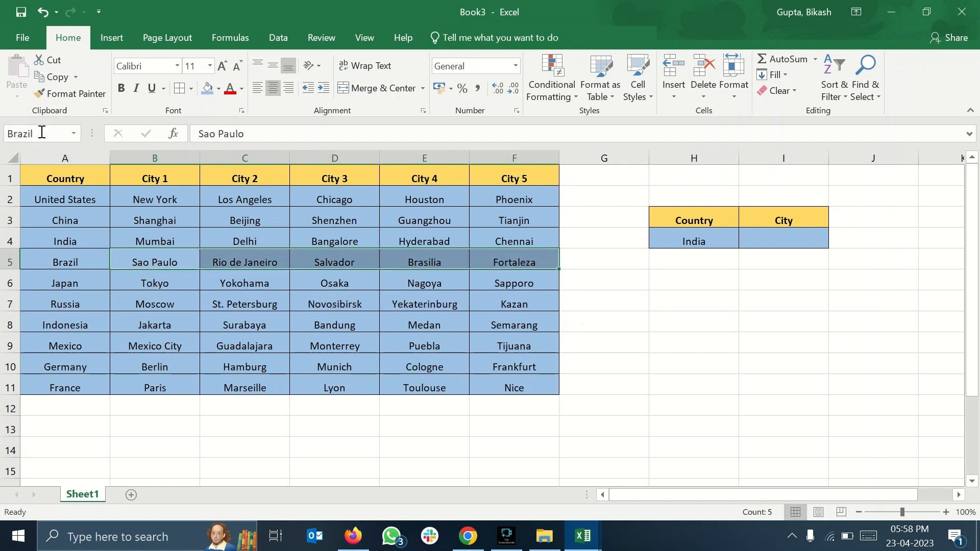
{"action": "left_click", "coordinate": [66, 181]}
{"action": "left_click_drag", "start_coordinate": [66, 181], "coordinate": [525, 377]}
{"action": "left_click", "coordinate": [525, 380]}
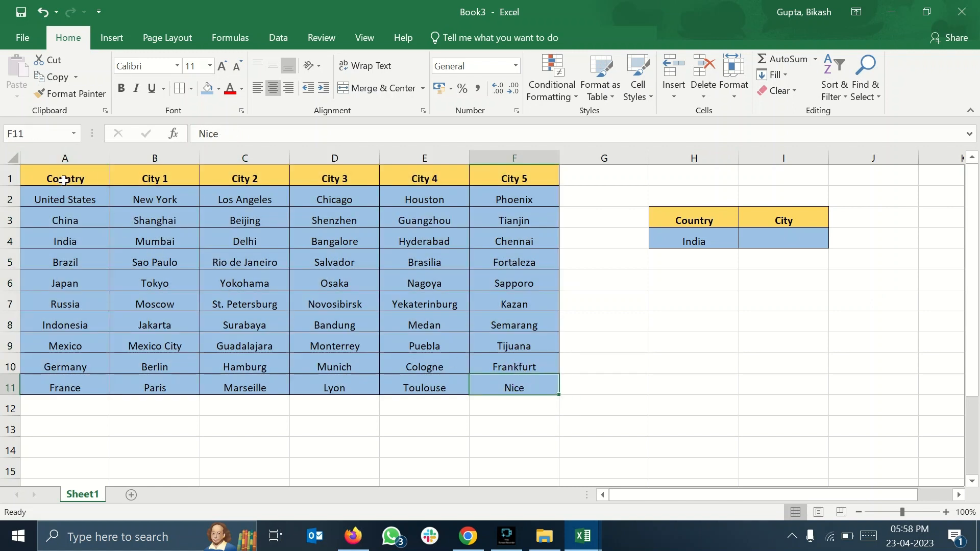
Step: Review the country choices offered by the dropdown in H4 and compare that cell with the city cell I4
{"action": "left_click", "coordinate": [719, 306]}
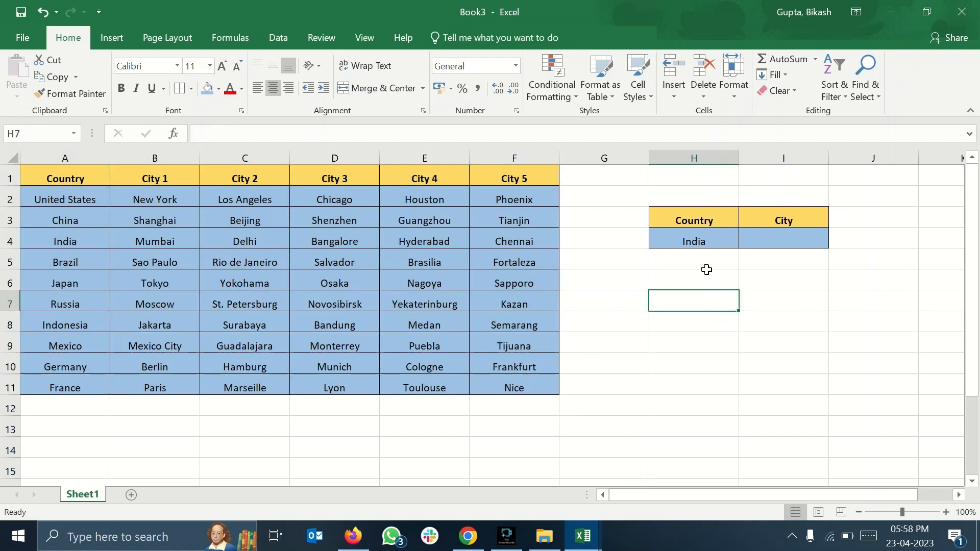
{"action": "left_click", "coordinate": [723, 246]}
{"action": "left_click", "coordinate": [783, 243]}
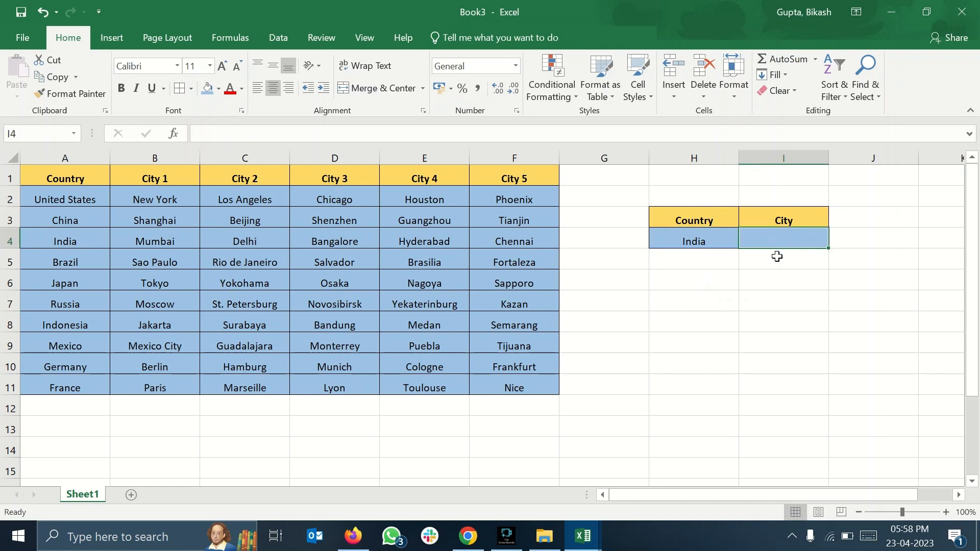
{"action": "left_click", "coordinate": [731, 240]}
{"action": "left_click", "coordinate": [745, 241]}
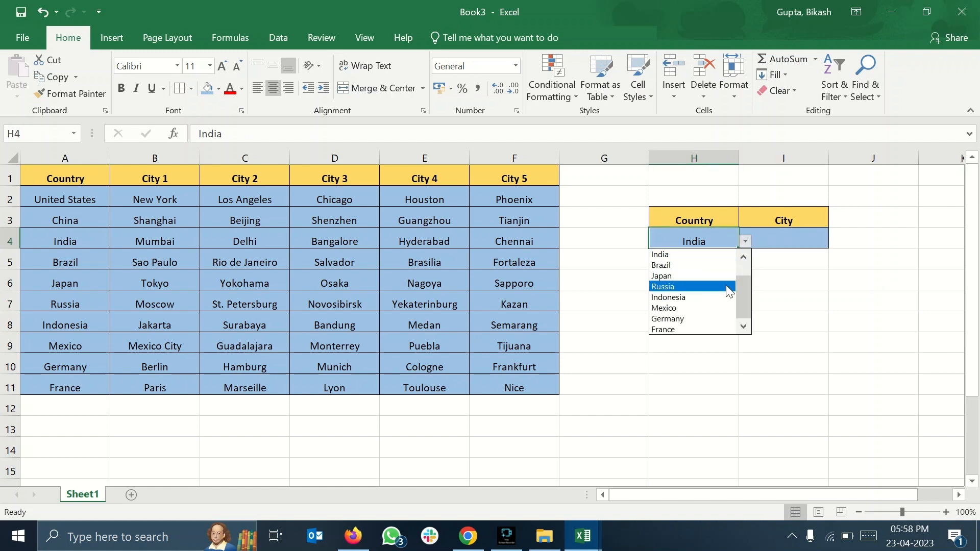
{"action": "left_click_drag", "start_coordinate": [741, 284], "coordinate": [743, 253]}
{"action": "left_click", "coordinate": [778, 278]}
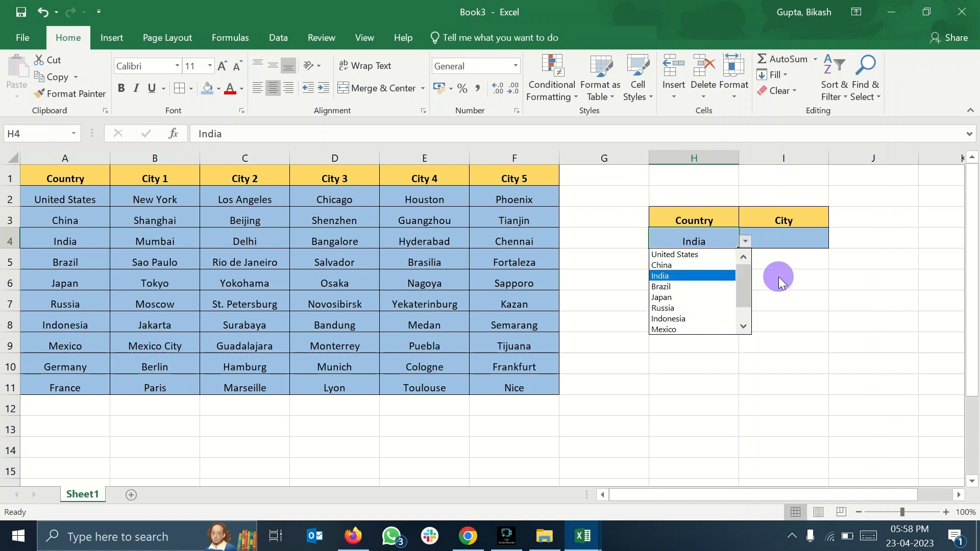
{"action": "left_click", "coordinate": [785, 244]}
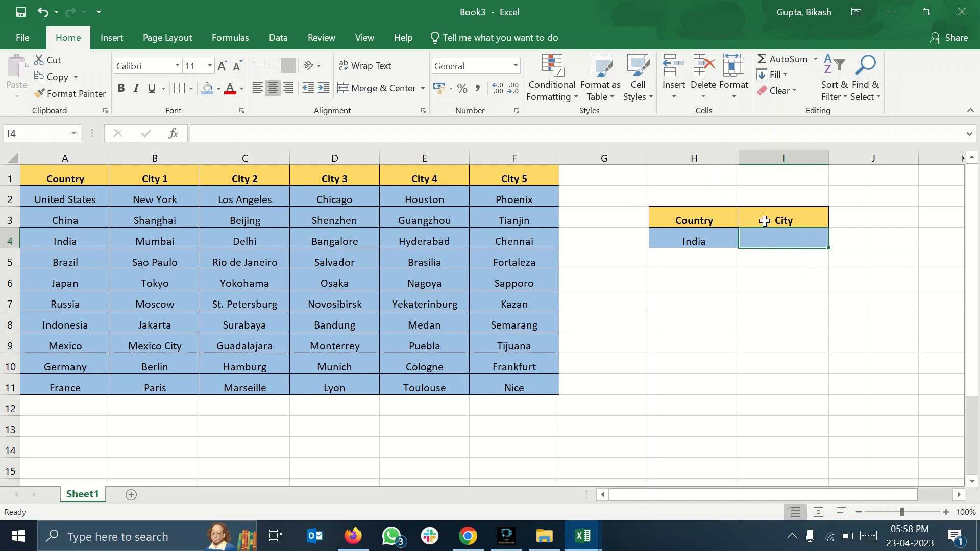
{"action": "left_click", "coordinate": [687, 240]}
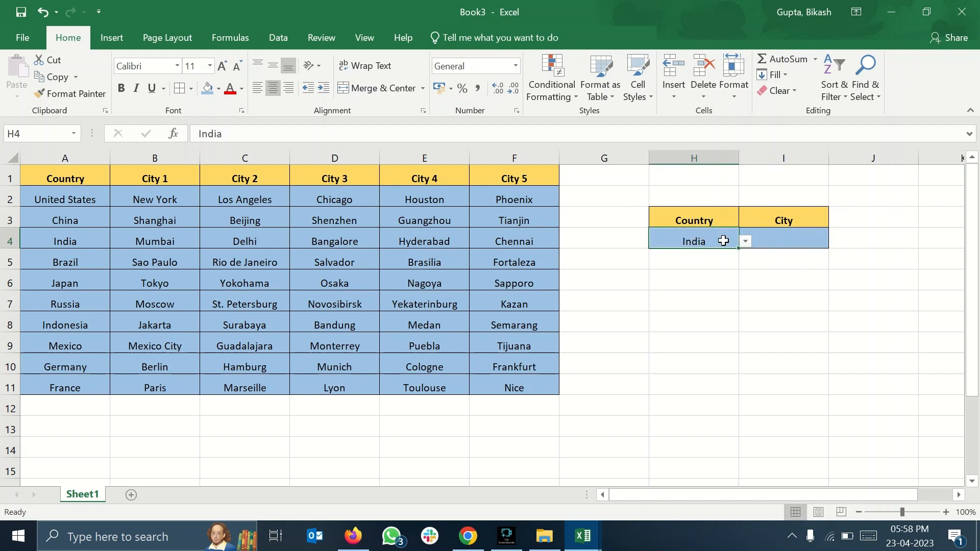
{"action": "left_click", "coordinate": [767, 246]}
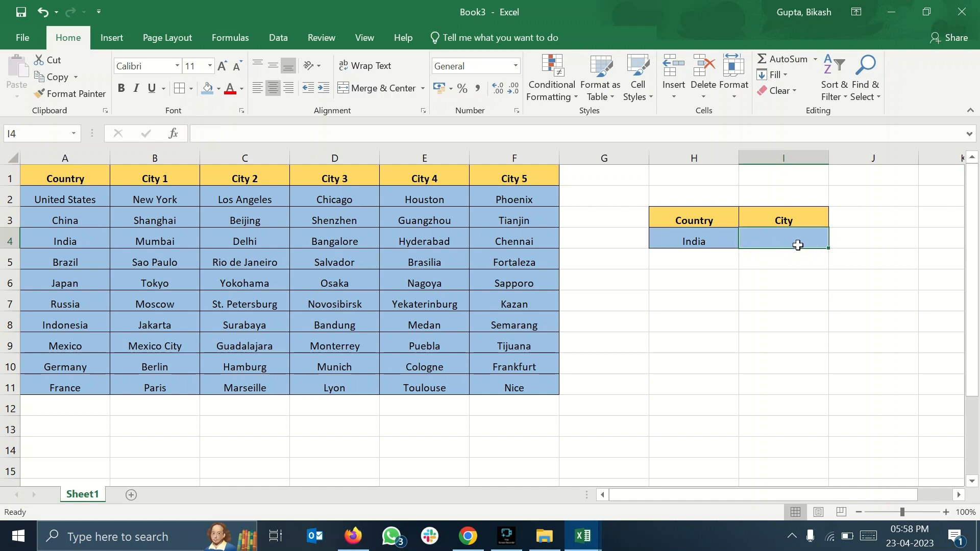
Step: Start a data validation rule for the city cell I4 that allows a List
{"action": "left_click", "coordinate": [761, 241]}
{"action": "left_click", "coordinate": [278, 37]}
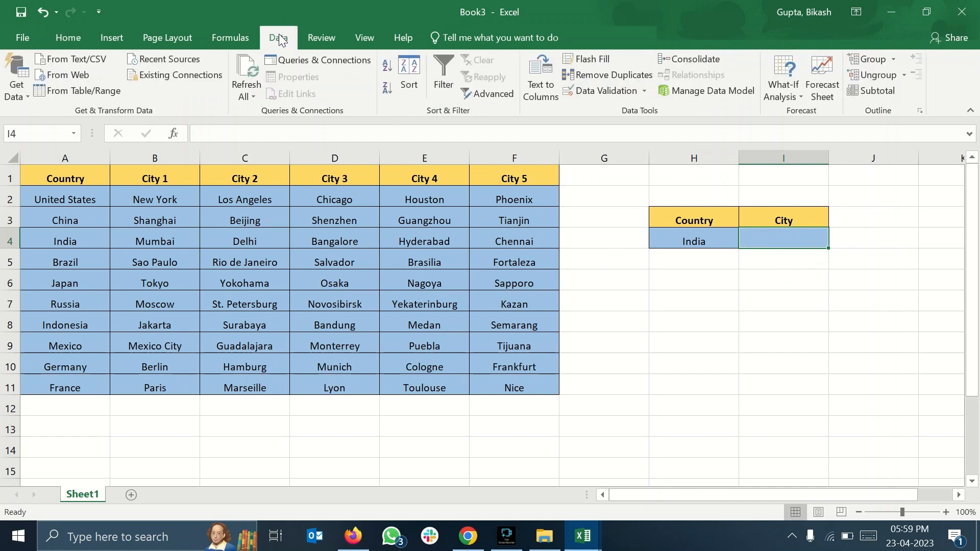
{"action": "left_click", "coordinate": [68, 37]}
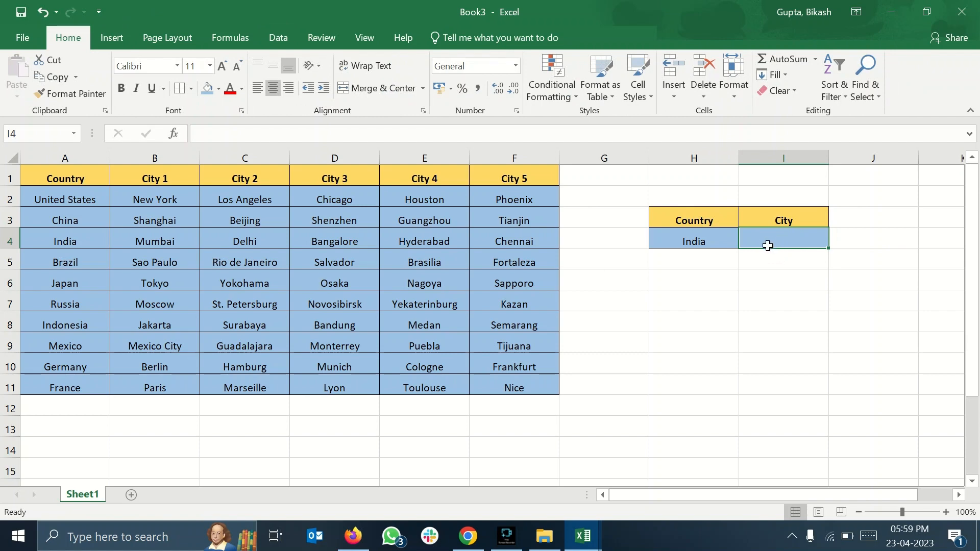
{"action": "left_click", "coordinate": [272, 37]}
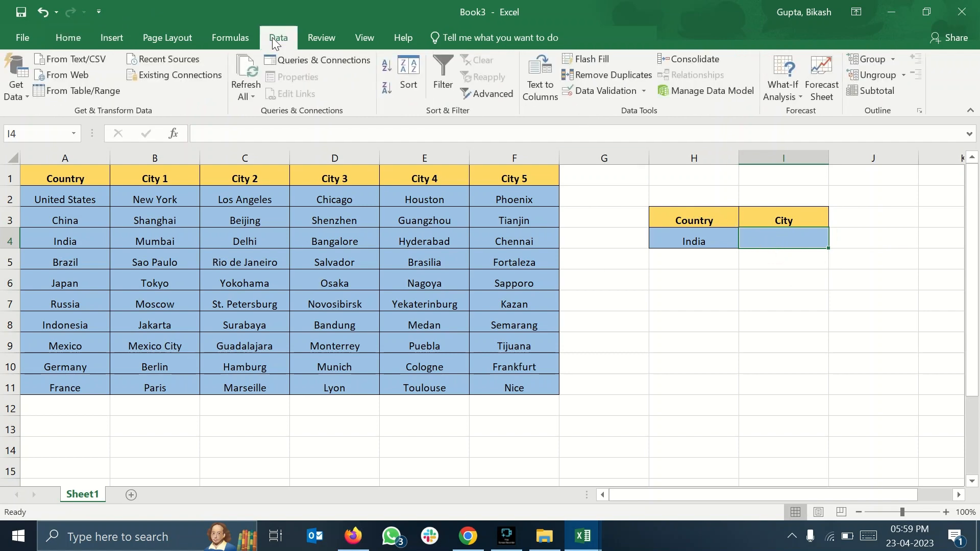
{"action": "left_click", "coordinate": [626, 96]}
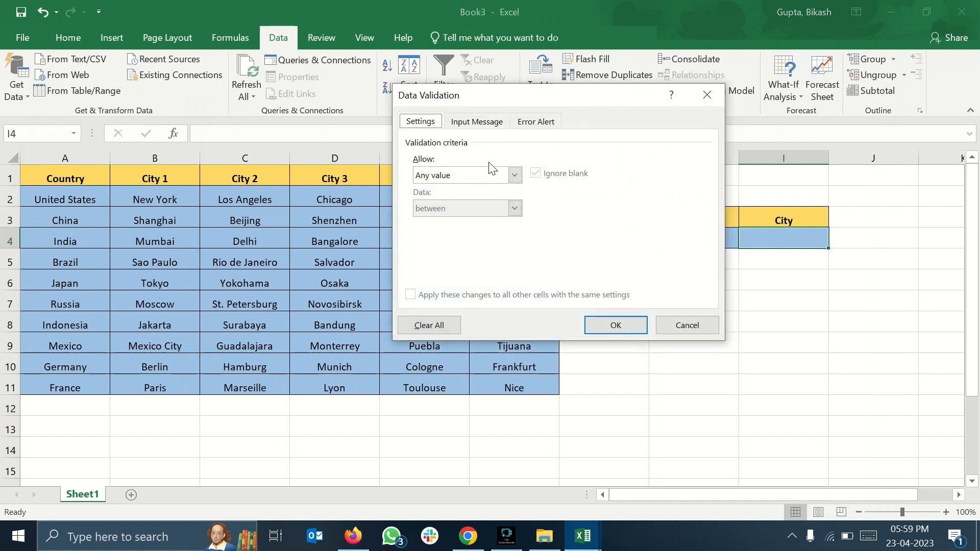
{"action": "left_click", "coordinate": [515, 175]}
{"action": "left_click", "coordinate": [465, 223]}
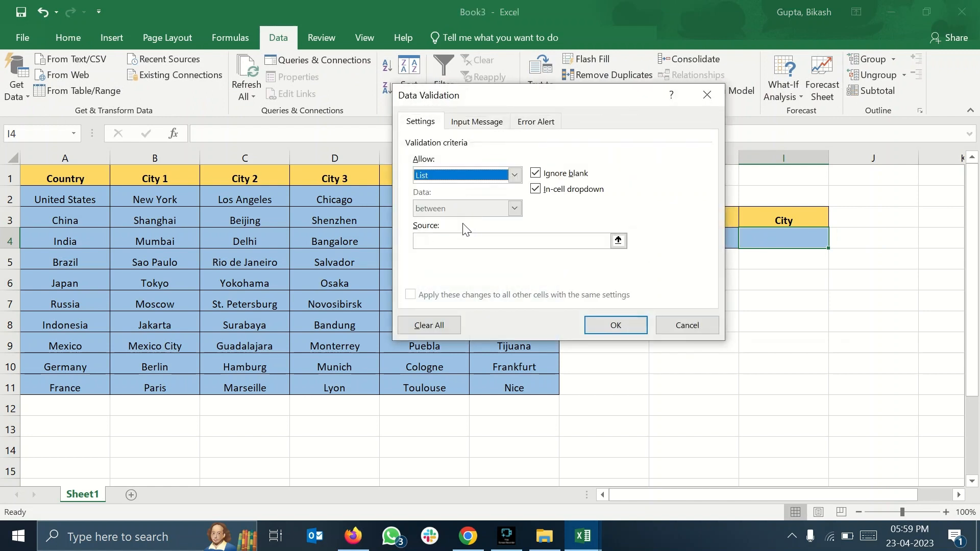
Step: Set the validation list source to =INDIRECT(H4) and apply the rule to I4
{"action": "left_click", "coordinate": [475, 242]}
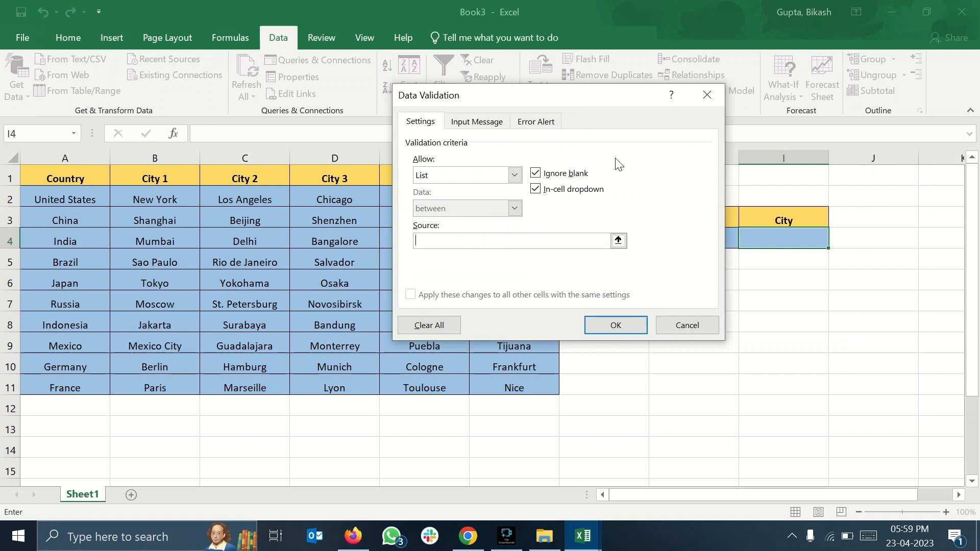
{"action": "left_click_drag", "start_coordinate": [581, 103], "coordinate": [445, 106]}
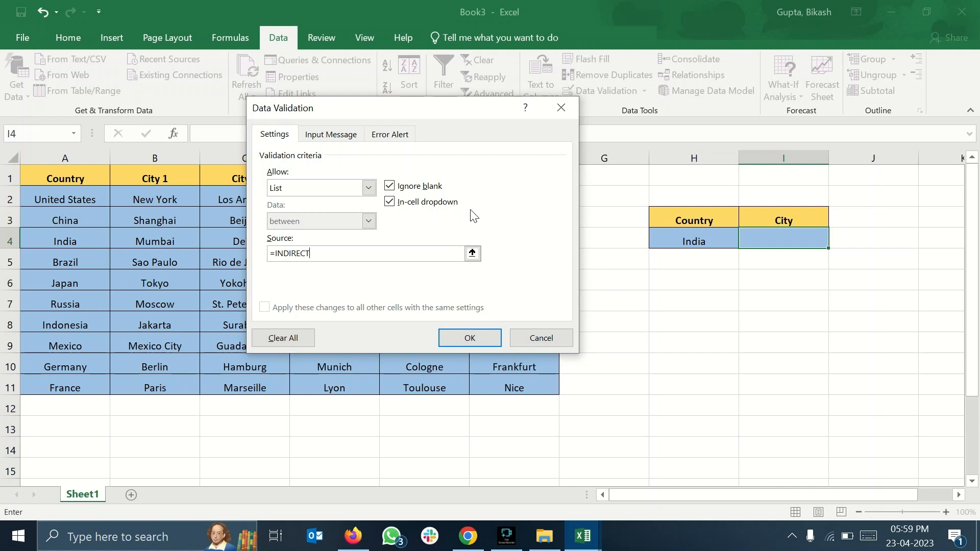
{"action": "left_click", "coordinate": [367, 188]}
{"action": "left_click", "coordinate": [369, 188]}
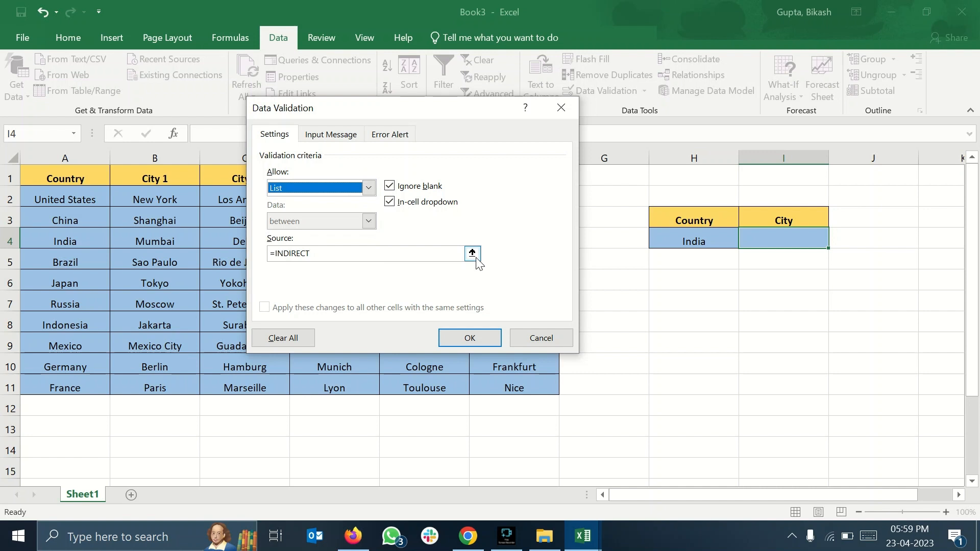
{"action": "left_click", "coordinate": [451, 253]}
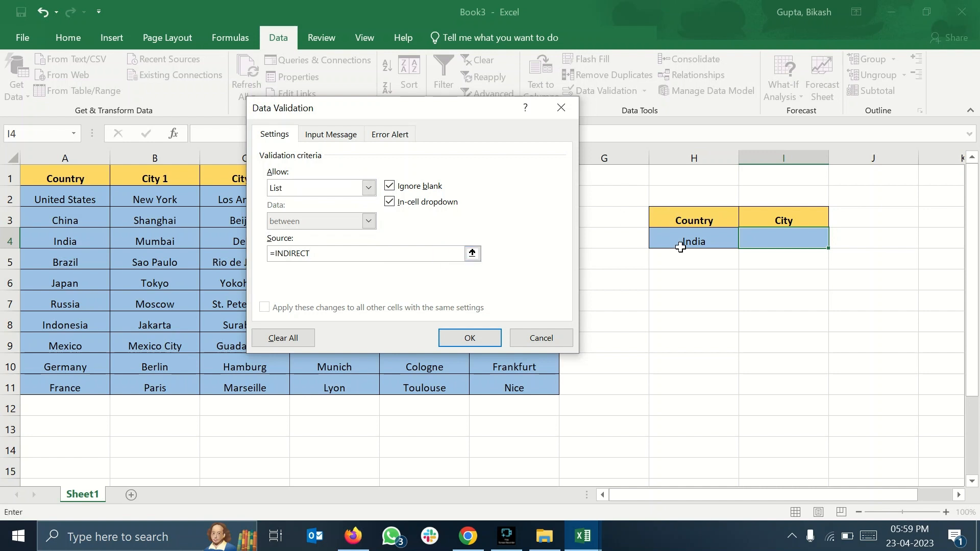
{"action": "left_click_drag", "start_coordinate": [455, 114], "coordinate": [519, 183]}
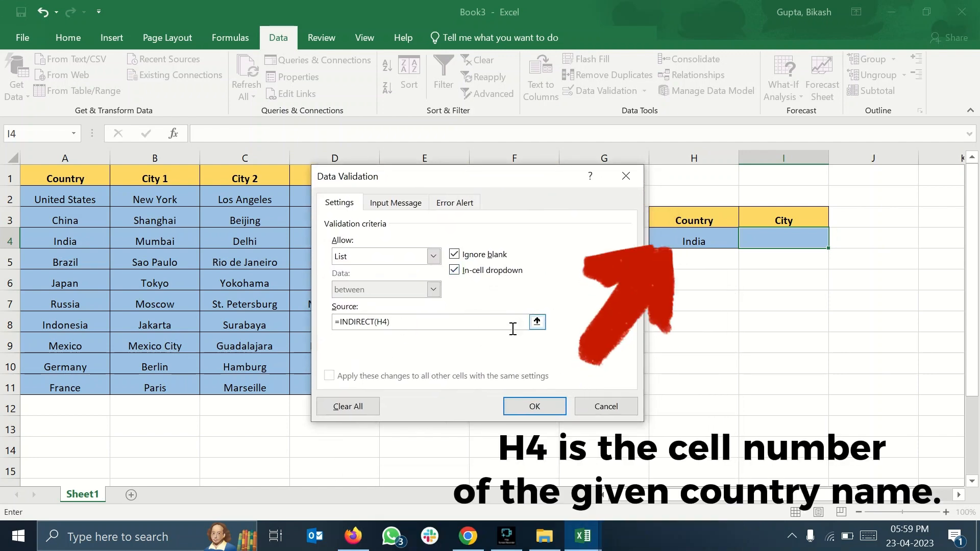
{"action": "left_click", "coordinate": [543, 404]}
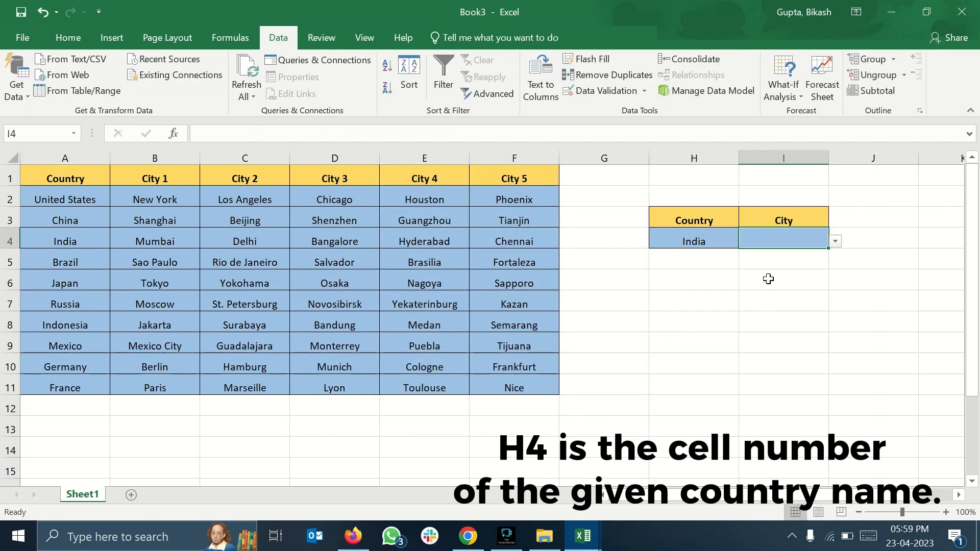
Step: Test the city dropdown in I4 by choosing Bangalore for India
{"action": "left_click", "coordinate": [836, 243]}
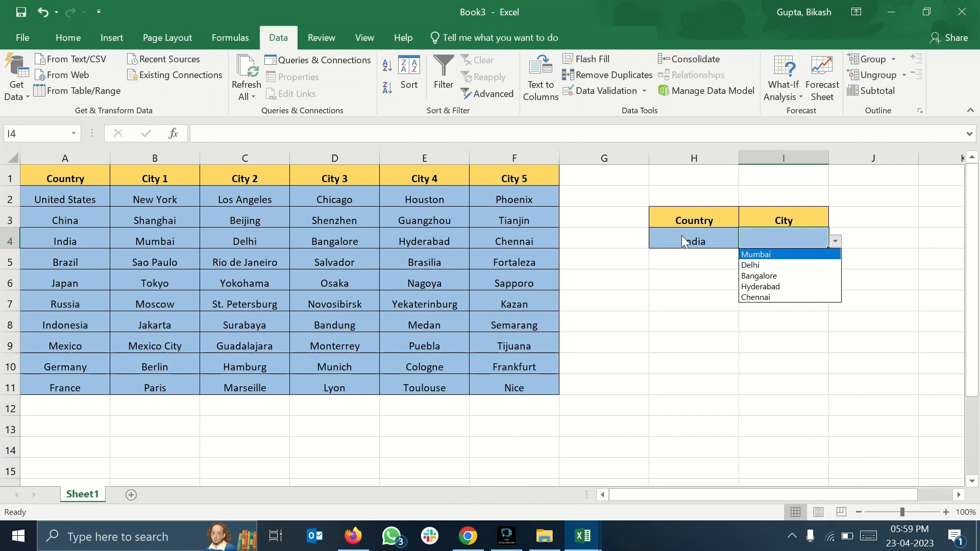
{"action": "left_click", "coordinate": [775, 275]}
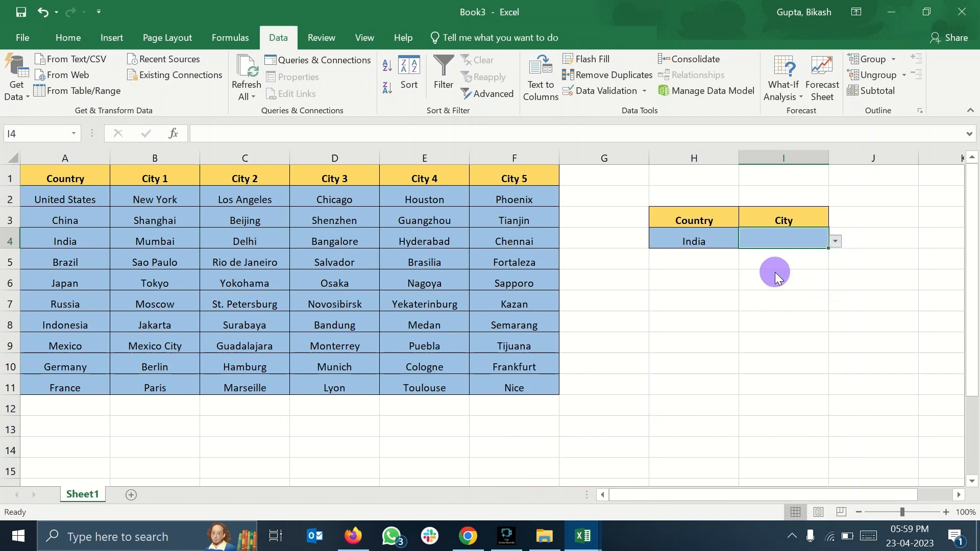
{"action": "left_click", "coordinate": [788, 276]}
{"action": "left_click", "coordinate": [690, 270]}
Step: Change the country in H4 to Germany and choose Berlin from the city dropdown in I4
{"action": "left_click", "coordinate": [697, 244]}
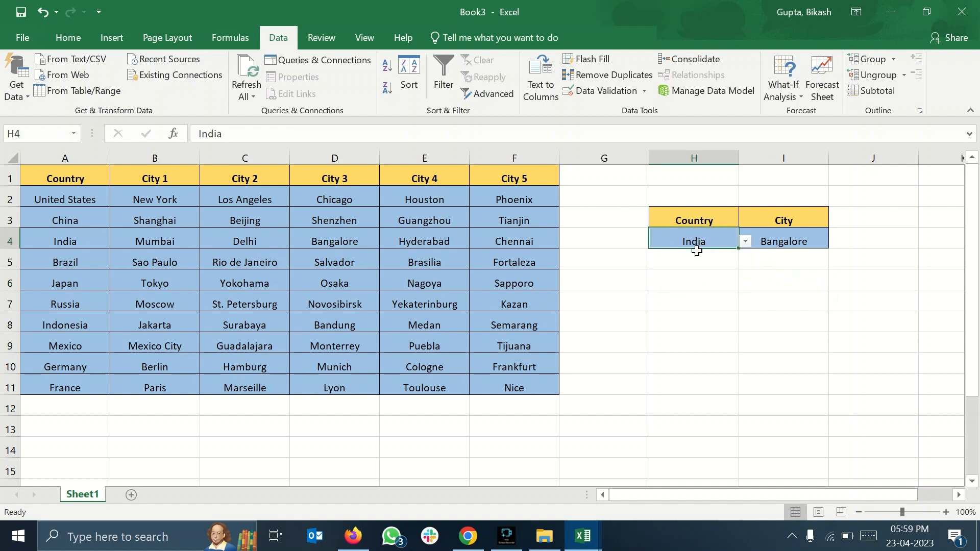
{"action": "left_click", "coordinate": [746, 244]}
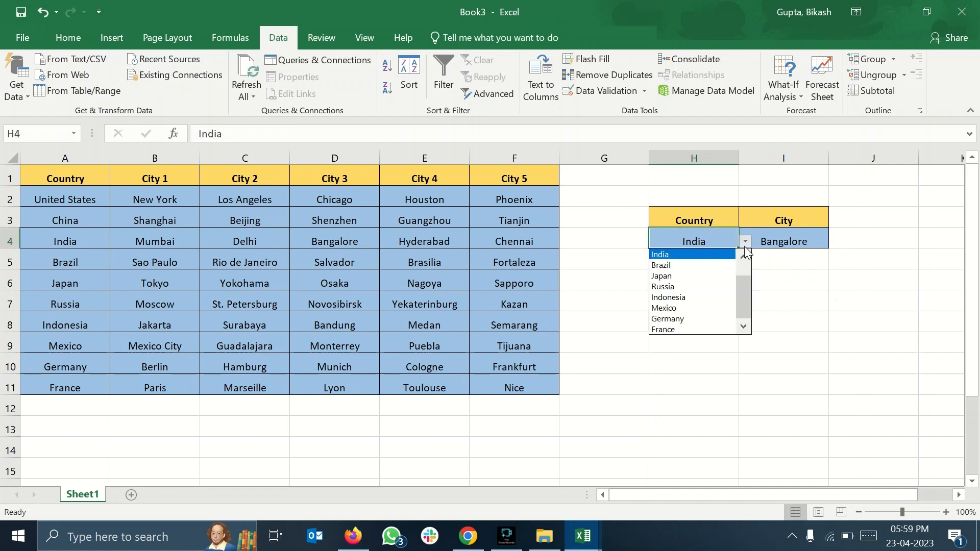
{"action": "left_click", "coordinate": [683, 322]}
{"action": "left_click", "coordinate": [789, 245]}
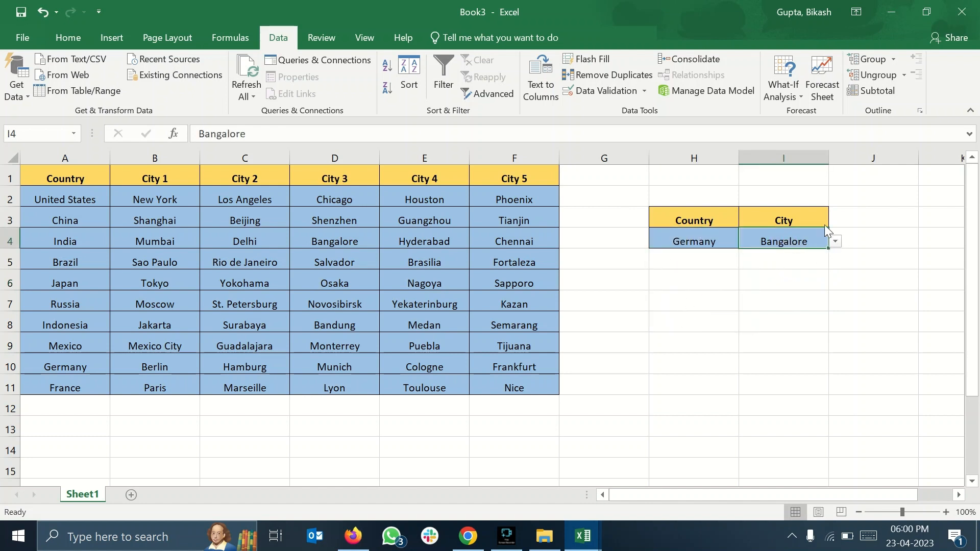
{"action": "left_click", "coordinate": [835, 242]}
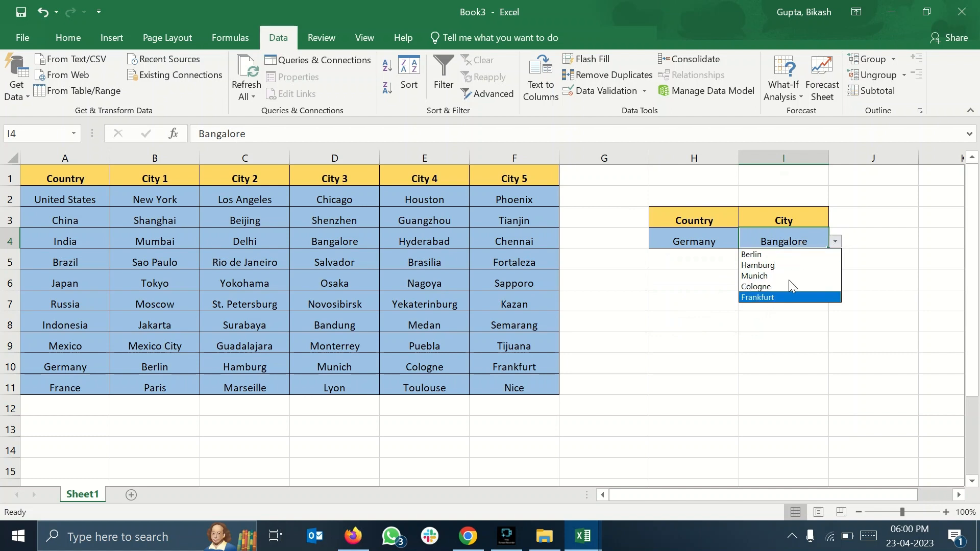
{"action": "left_click", "coordinate": [767, 254]}
Step: Change the country in H4 to Russia and view the city choices in I4 without picking one
{"action": "left_click", "coordinate": [715, 243]}
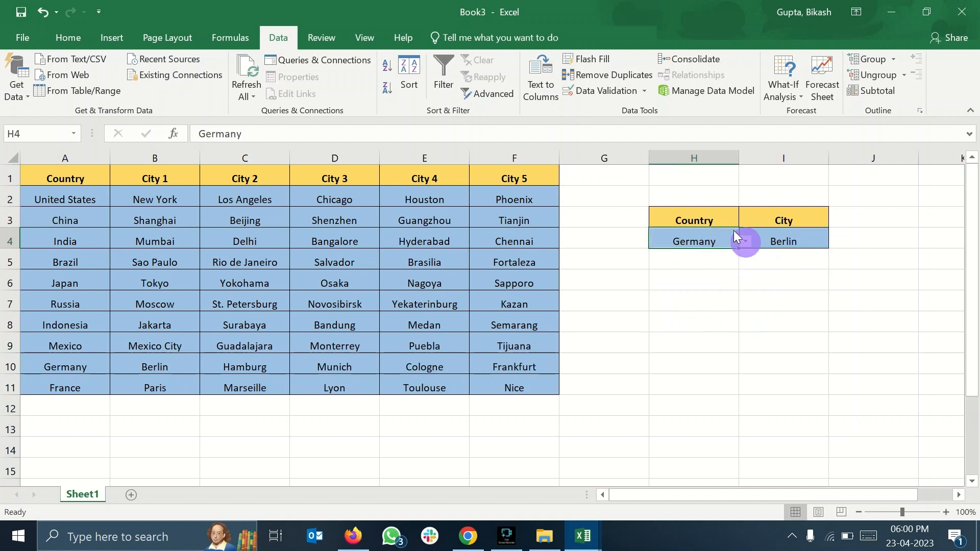
{"action": "left_click", "coordinate": [745, 242]}
{"action": "left_click", "coordinate": [689, 290]}
{"action": "left_click", "coordinate": [794, 241]}
{"action": "left_click", "coordinate": [835, 241]}
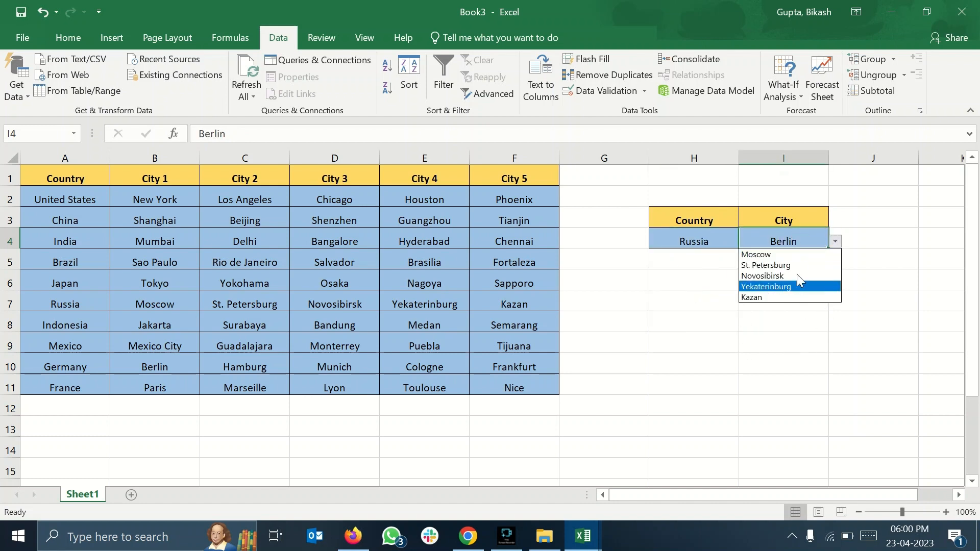
{"action": "key", "text": "Escape"}
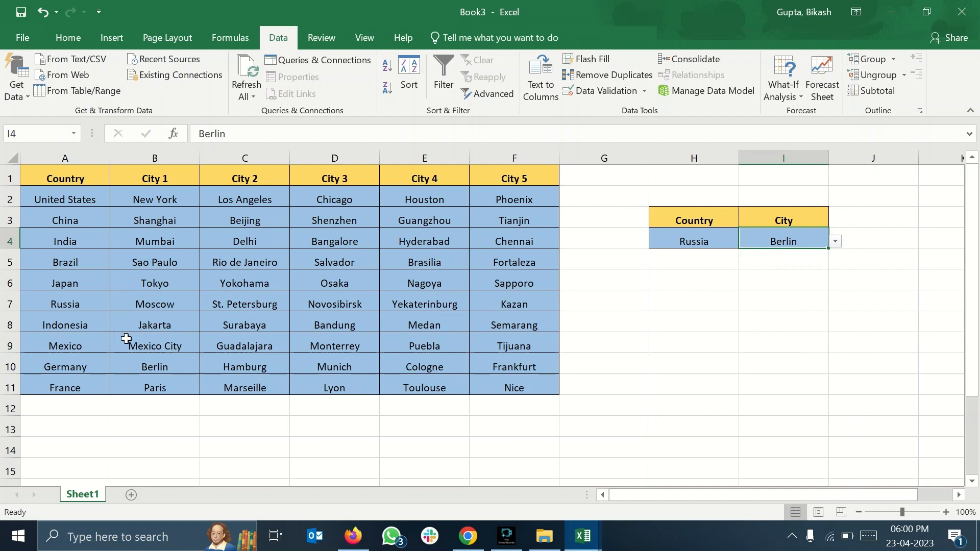
{"action": "left_click_drag", "start_coordinate": [136, 258], "coordinate": [136, 356]}
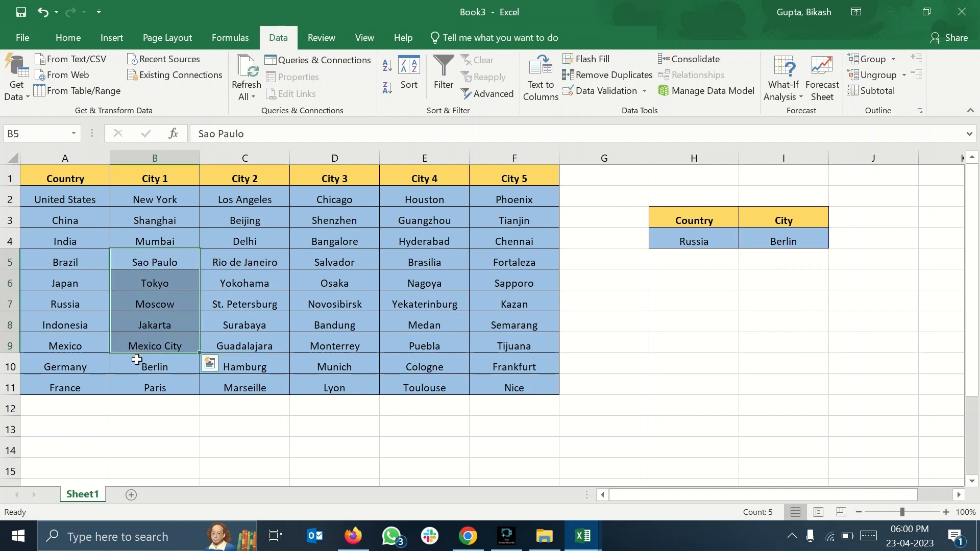
{"action": "left_click", "coordinate": [450, 404]}
{"action": "left_click", "coordinate": [657, 263]}
{"action": "left_click", "coordinate": [801, 243]}
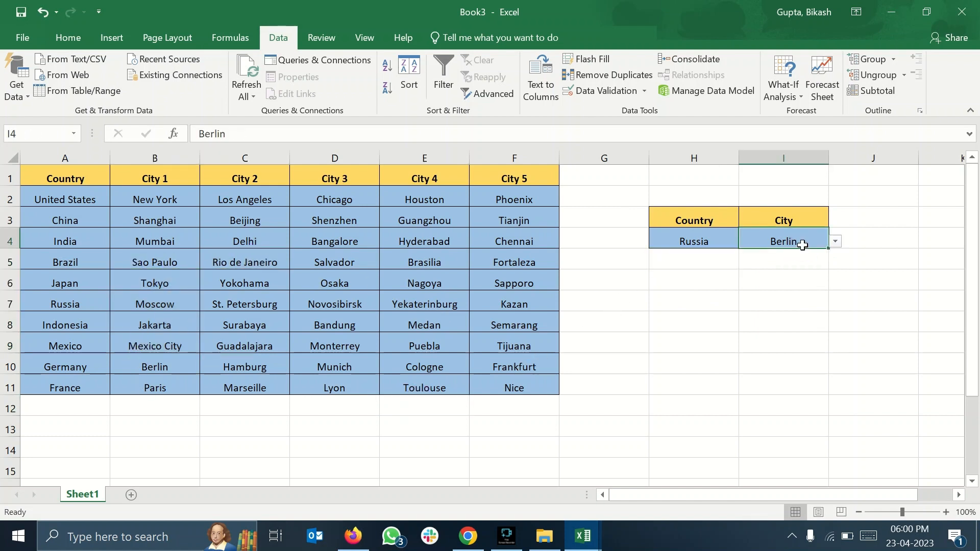
{"action": "left_click", "coordinate": [702, 238]}
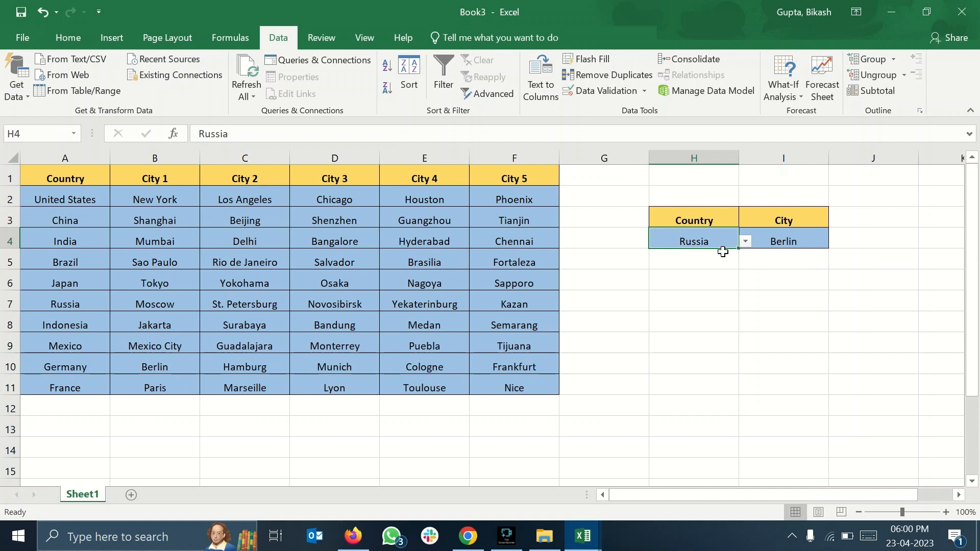
{"action": "left_click", "coordinate": [759, 241]}
{"action": "left_click", "coordinate": [706, 238]}
{"action": "left_click", "coordinate": [713, 246]}
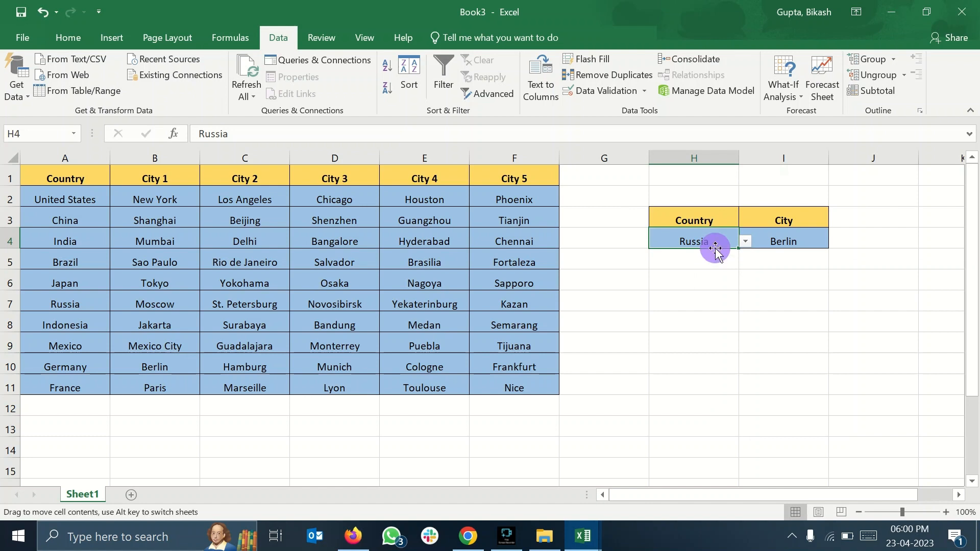
Step: Compare Russia's city cells B7:F7 with the choices in the I4 city dropdown, leaving the current entry in place
{"action": "left_click", "coordinate": [143, 304]}
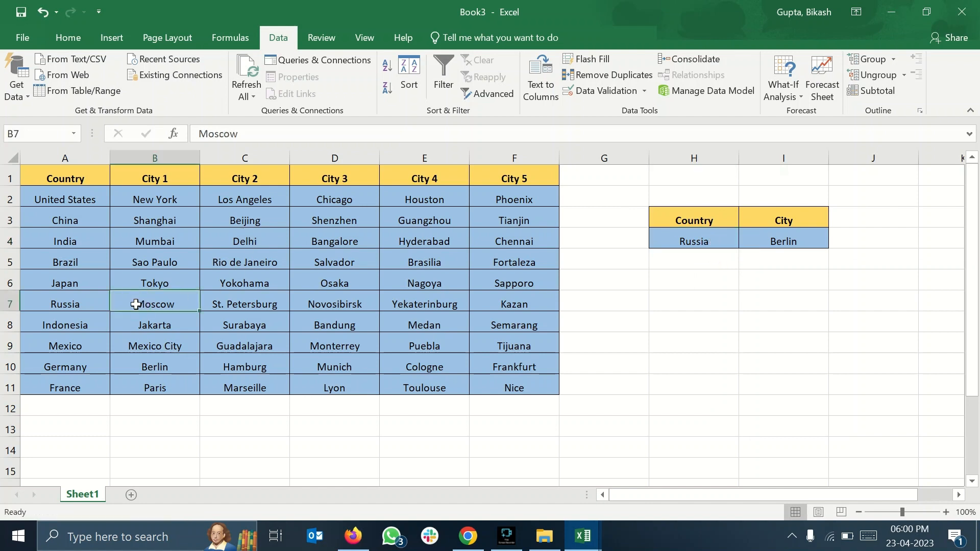
{"action": "left_click", "coordinate": [502, 309], "text": "shift"}
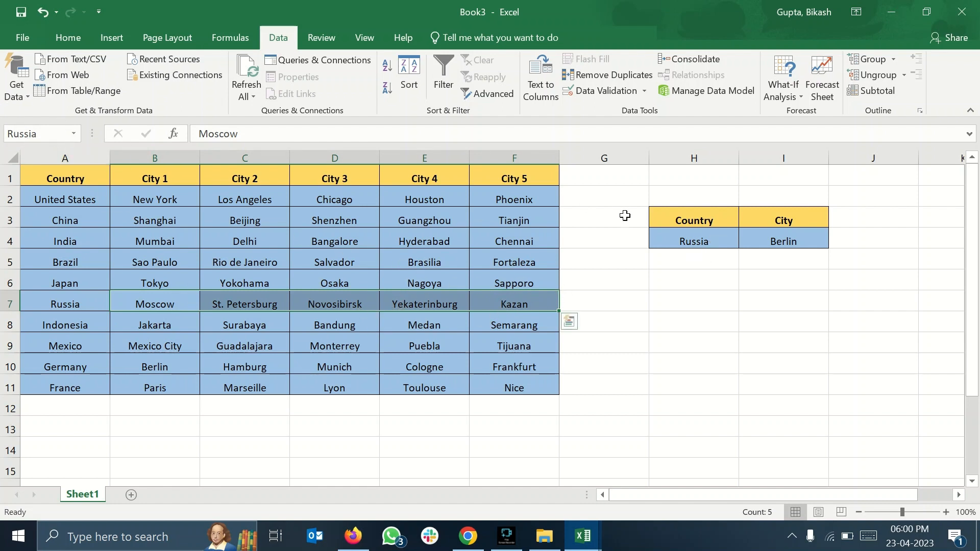
{"action": "left_click", "coordinate": [695, 240]}
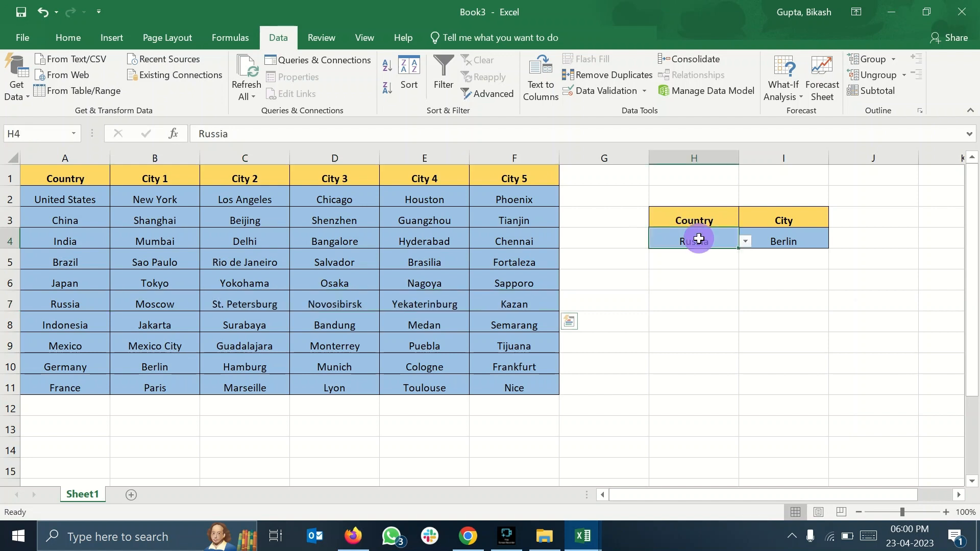
{"action": "left_click", "coordinate": [805, 241]}
{"action": "left_click", "coordinate": [836, 242]}
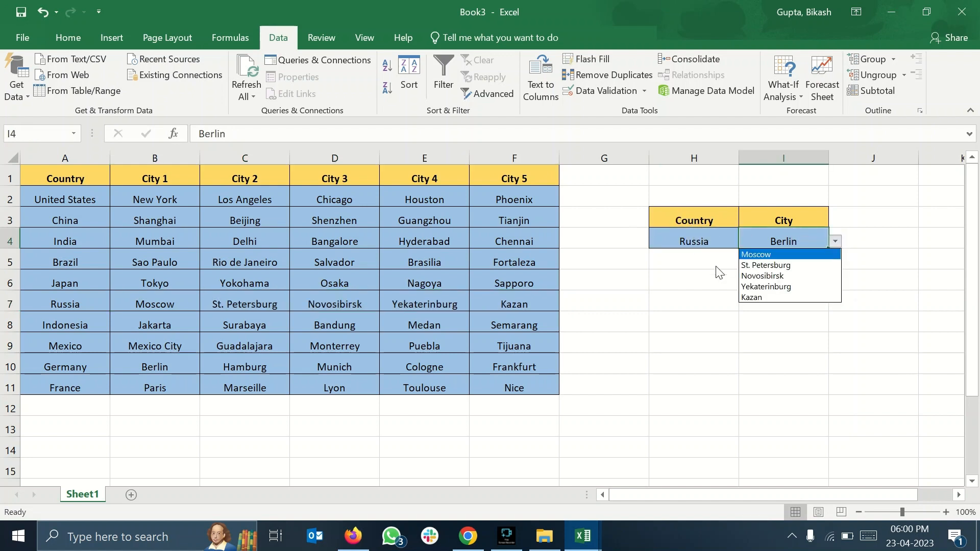
{"action": "key", "text": "Escape"}
{"action": "left_click", "coordinate": [627, 249]}
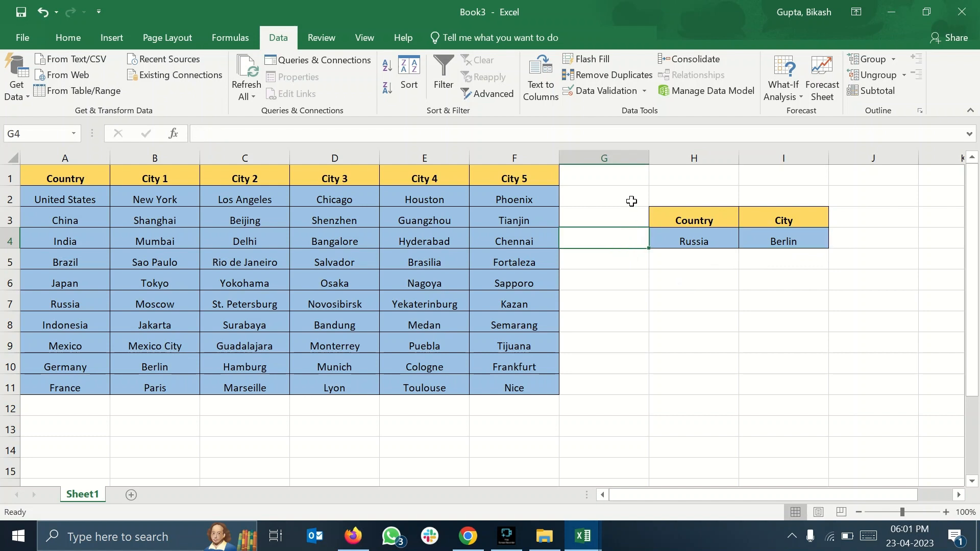
{"action": "left_click_drag", "start_coordinate": [633, 203], "coordinate": [881, 292]}
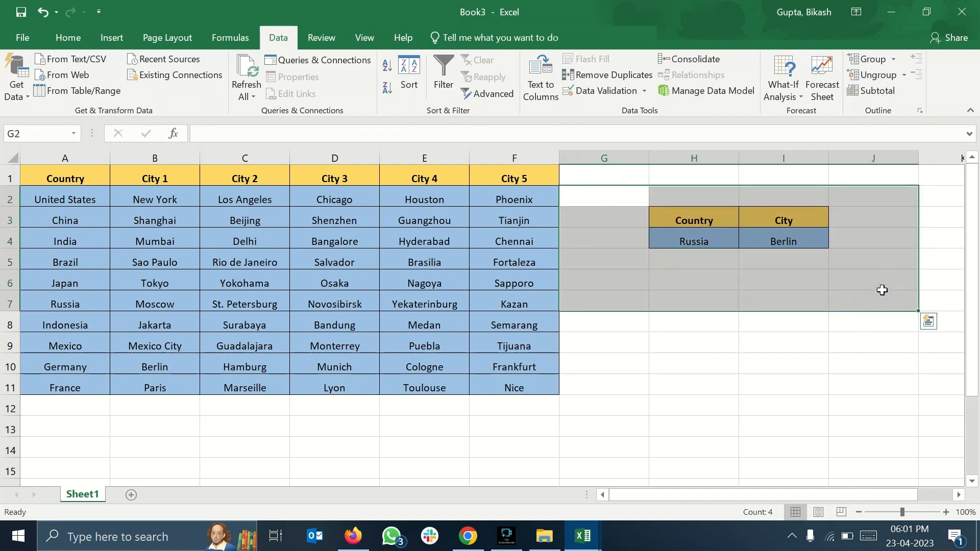
{"action": "left_click", "coordinate": [754, 260]}
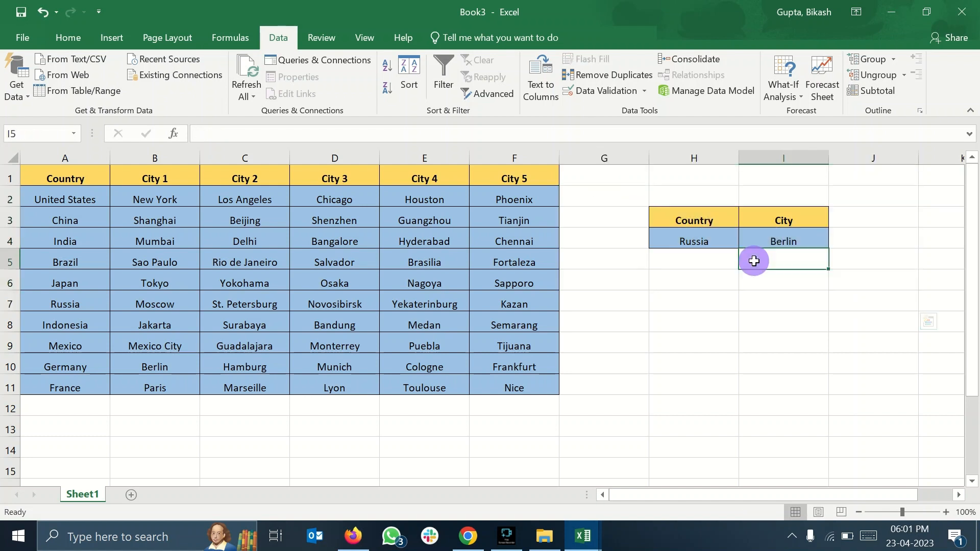
{"action": "left_click", "coordinate": [781, 241]}
{"action": "left_click", "coordinate": [729, 244]}
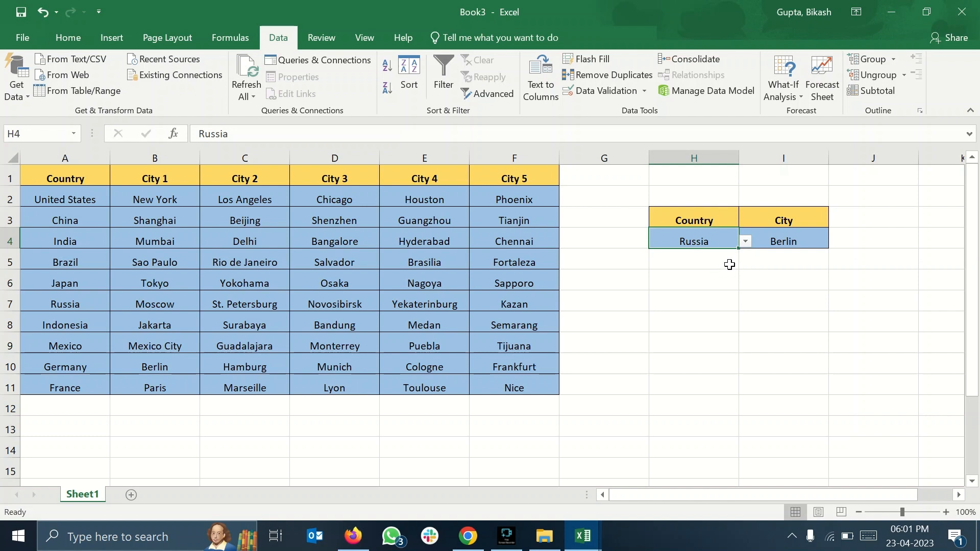
{"action": "left_click", "coordinate": [727, 265]}
{"action": "left_click", "coordinate": [757, 263]}
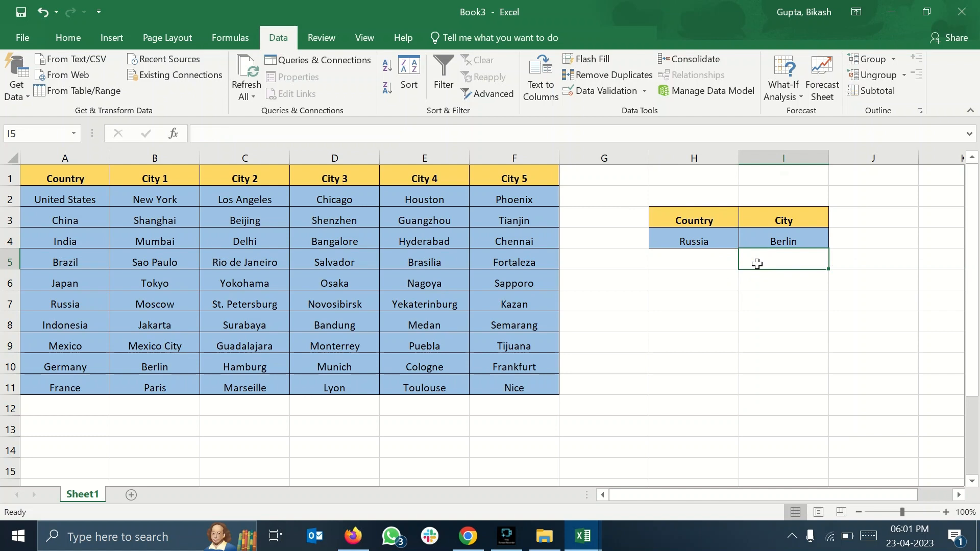